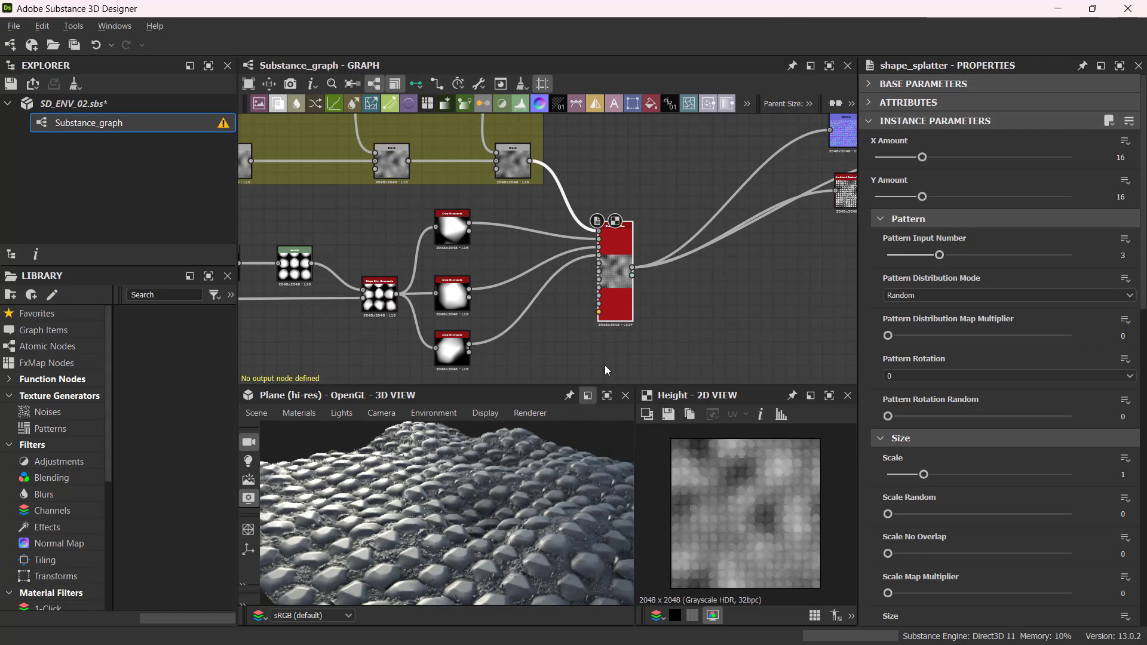
Nudge the Shape Splatter node slightly to the right in the graph.
left_click_drag(619, 249, 640, 246)
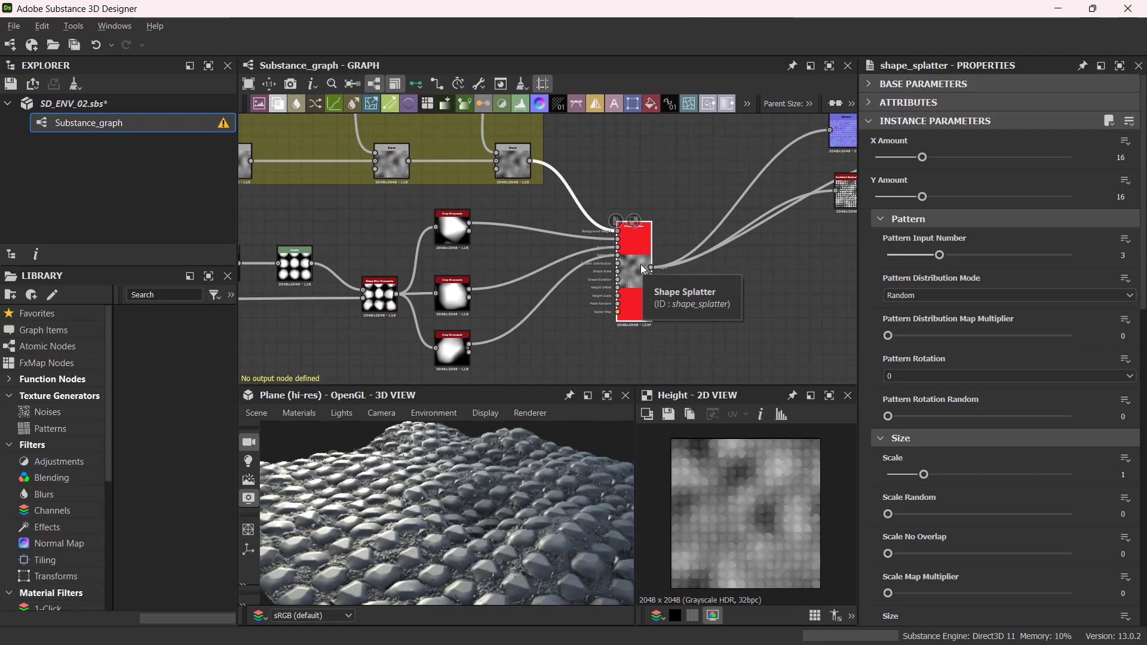
scroll(639, 257, "up", 5)
scroll(622, 213, "down", 4)
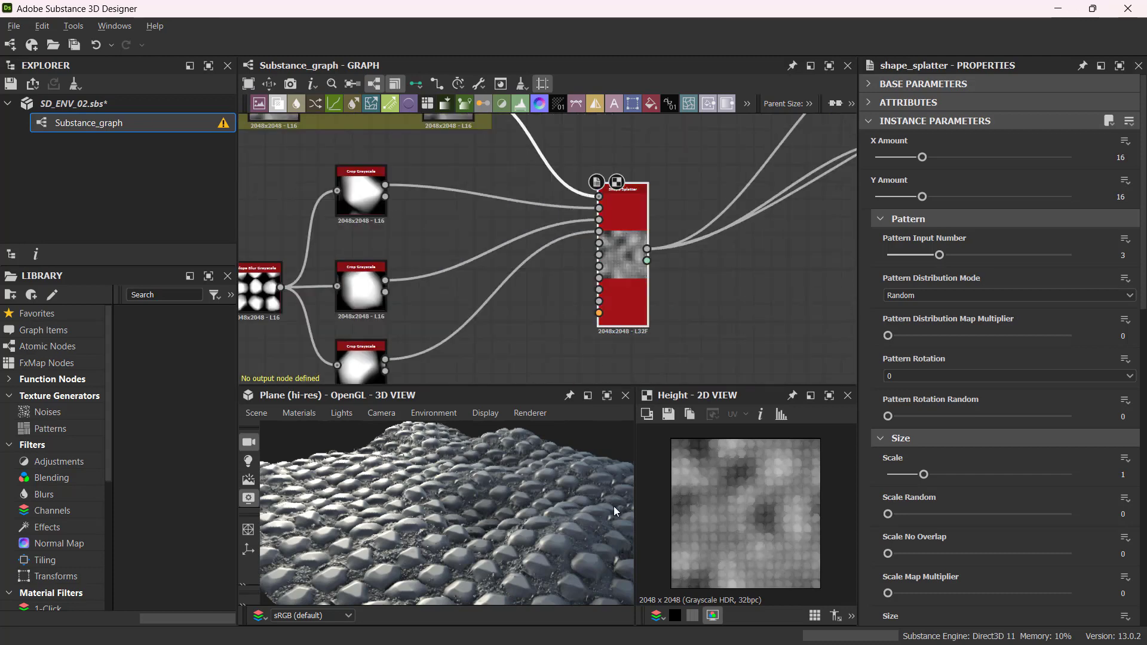
Detach the 3D view into a floating window.
left_click_drag(614, 506, 460, 523)
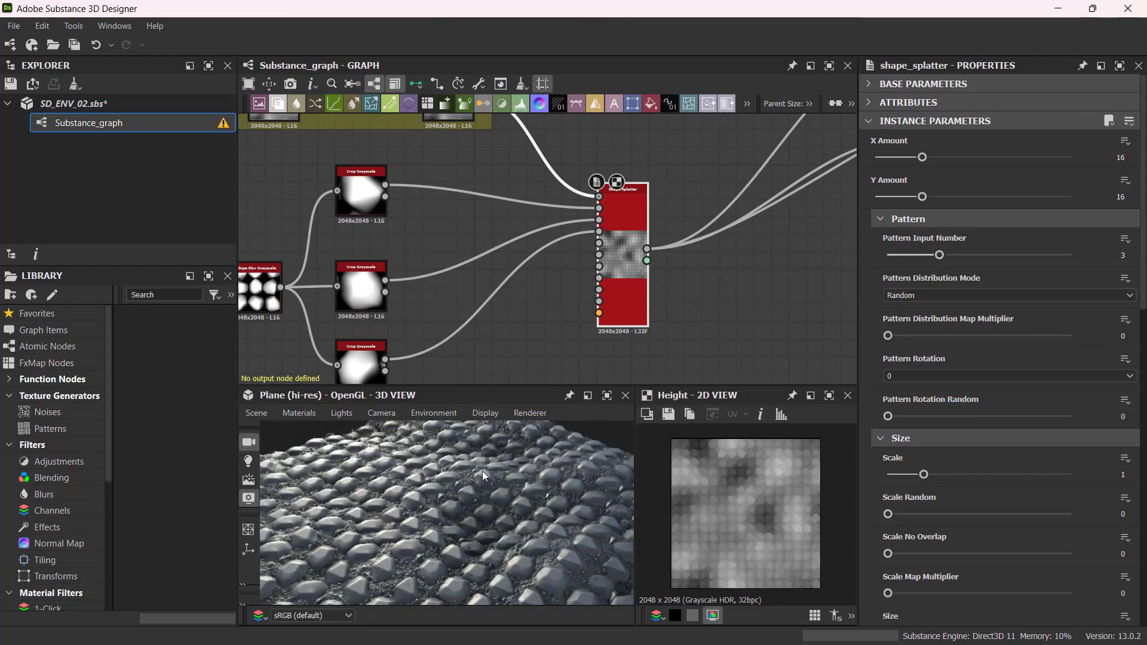
left_click(588, 397)
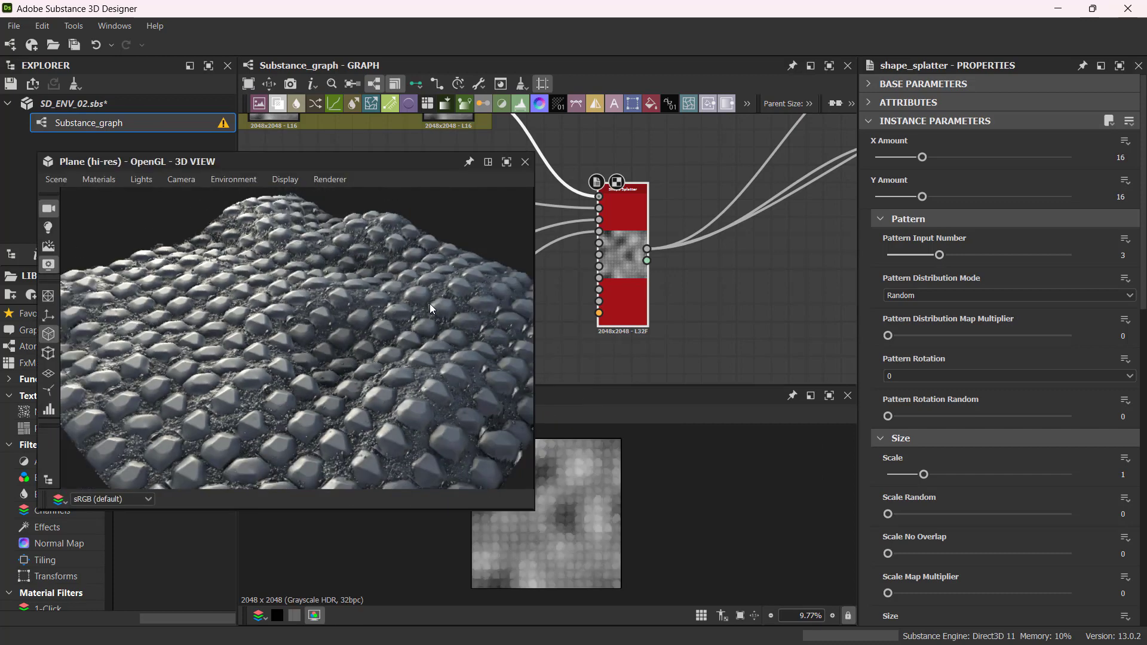
Move the Shape Splatter node further right and collapse its Pattern parameter group.
left_click_drag(622, 249, 670, 245)
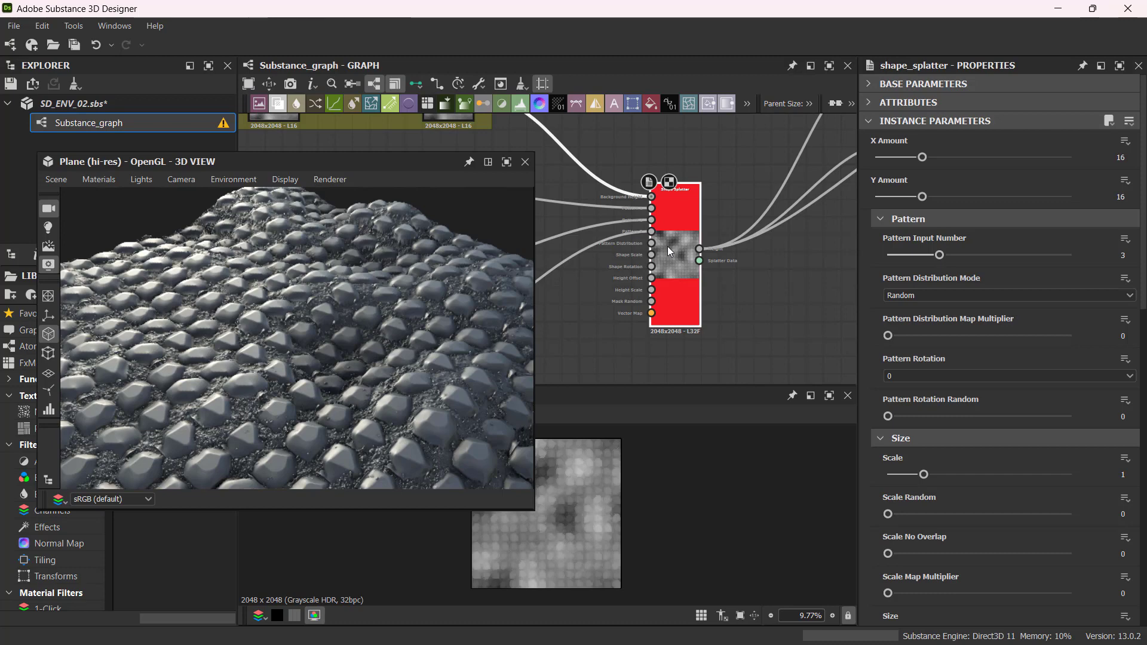
left_click(968, 66)
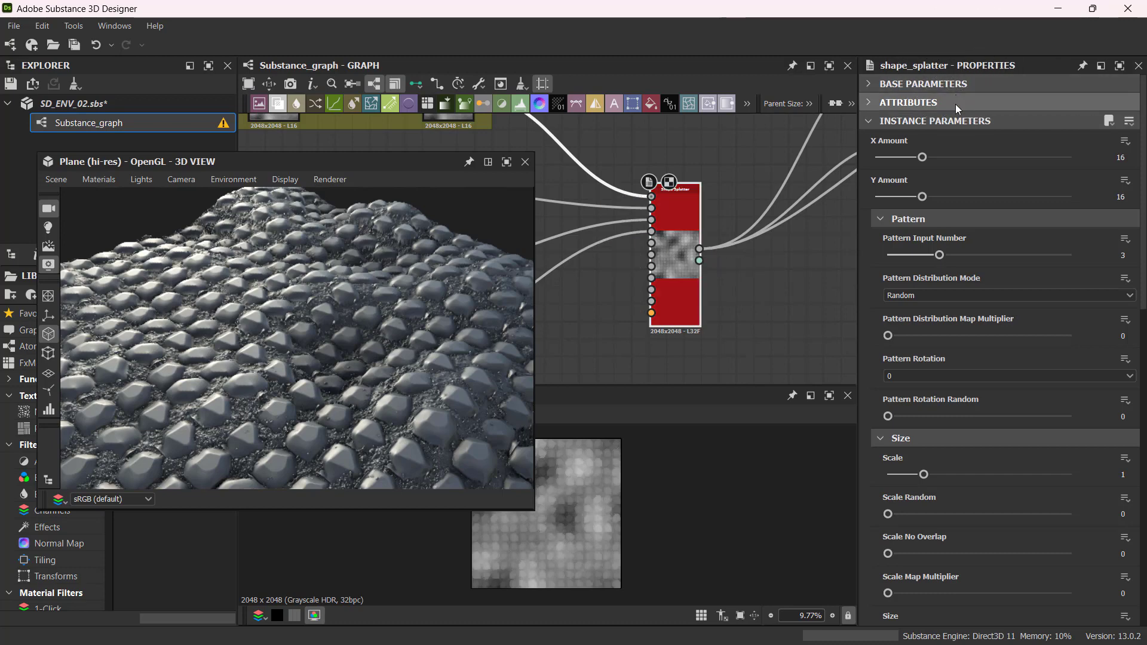
left_click(889, 220)
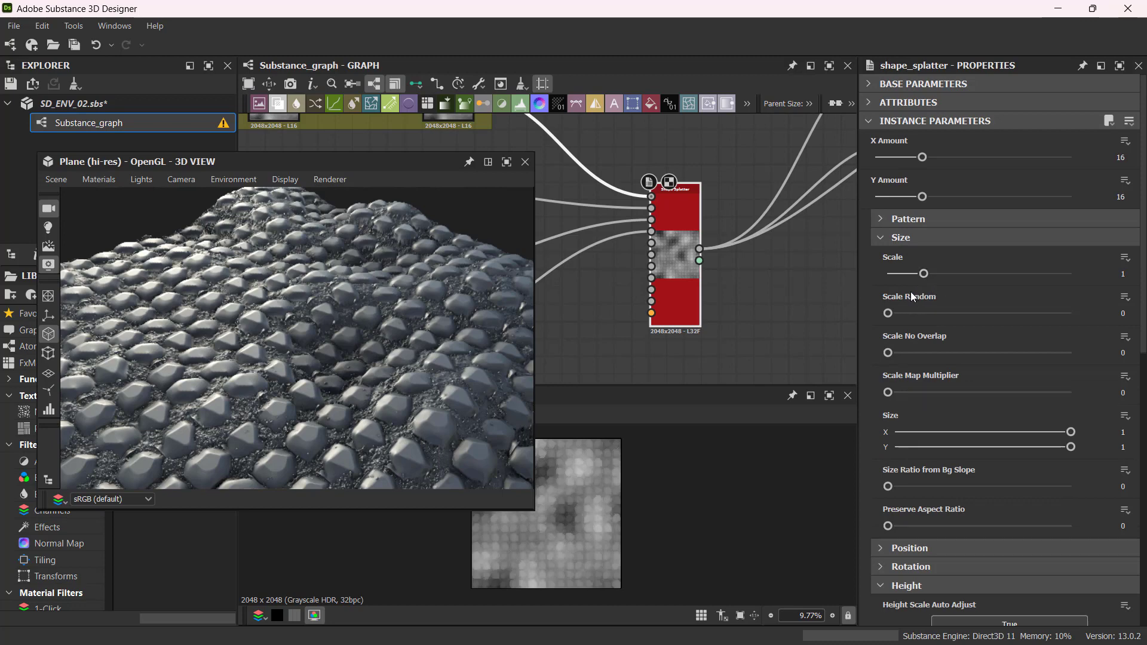
Try raising the splatter Scale to about 1.89, then undo it.
mouse_move(364, 364)
left_mouse_down()
mouse_move(403, 353)
mouse_move(379, 378)
mouse_move(366, 359)
mouse_move(364, 381)
mouse_move(359, 351)
left_mouse_up()
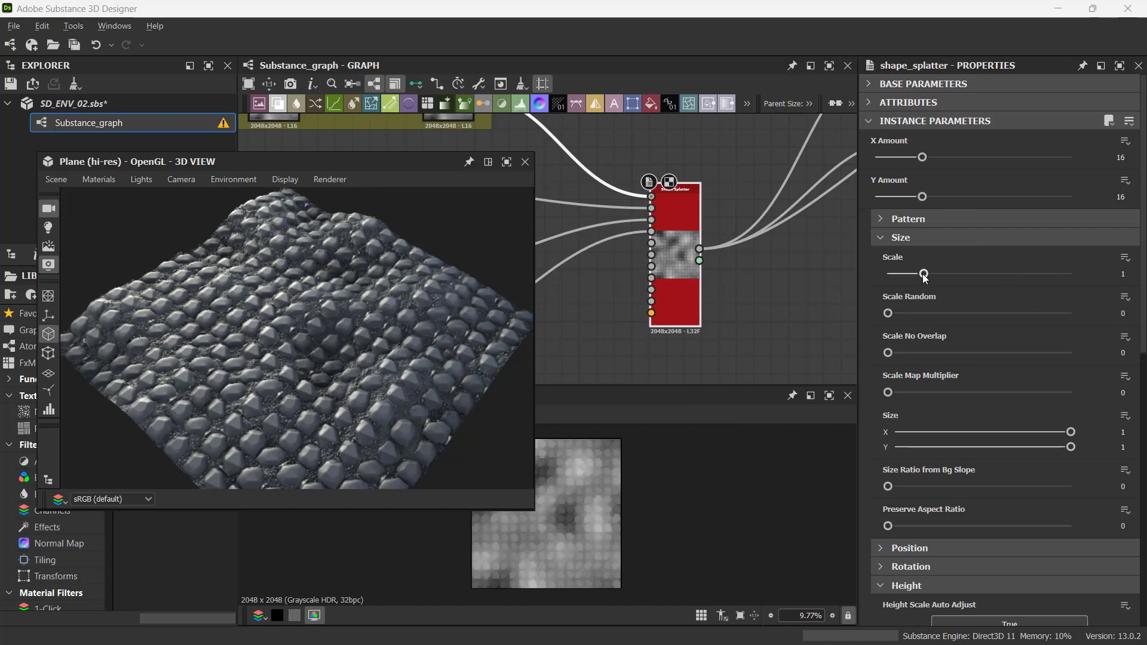
left_click_drag(943, 275, 957, 273)
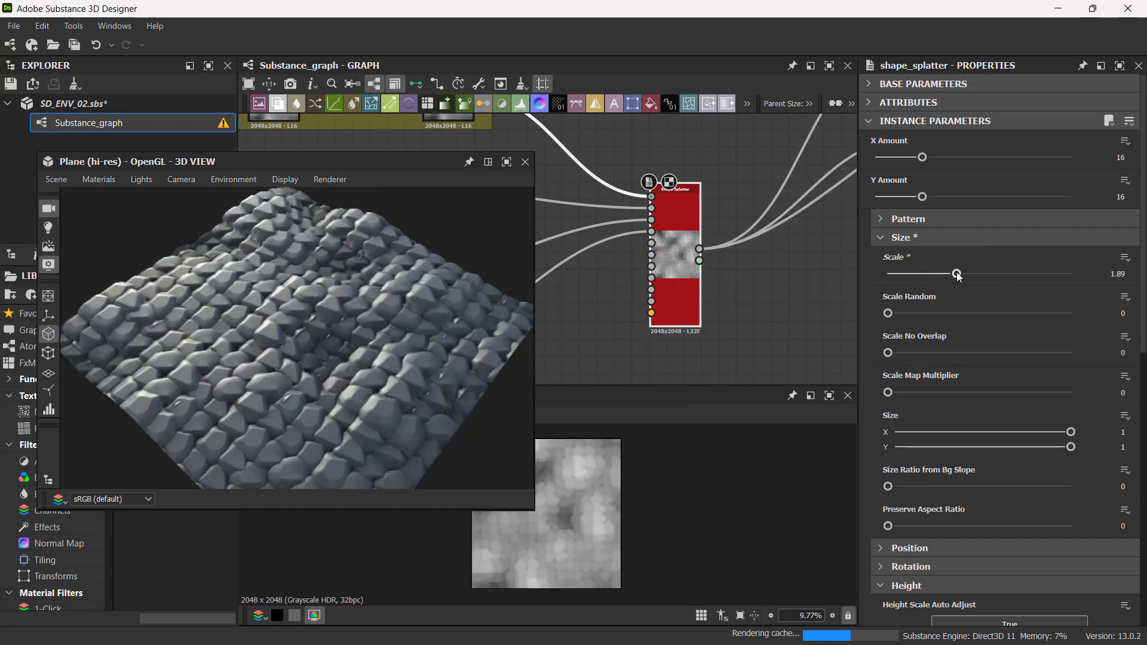
key("ctrl+z")
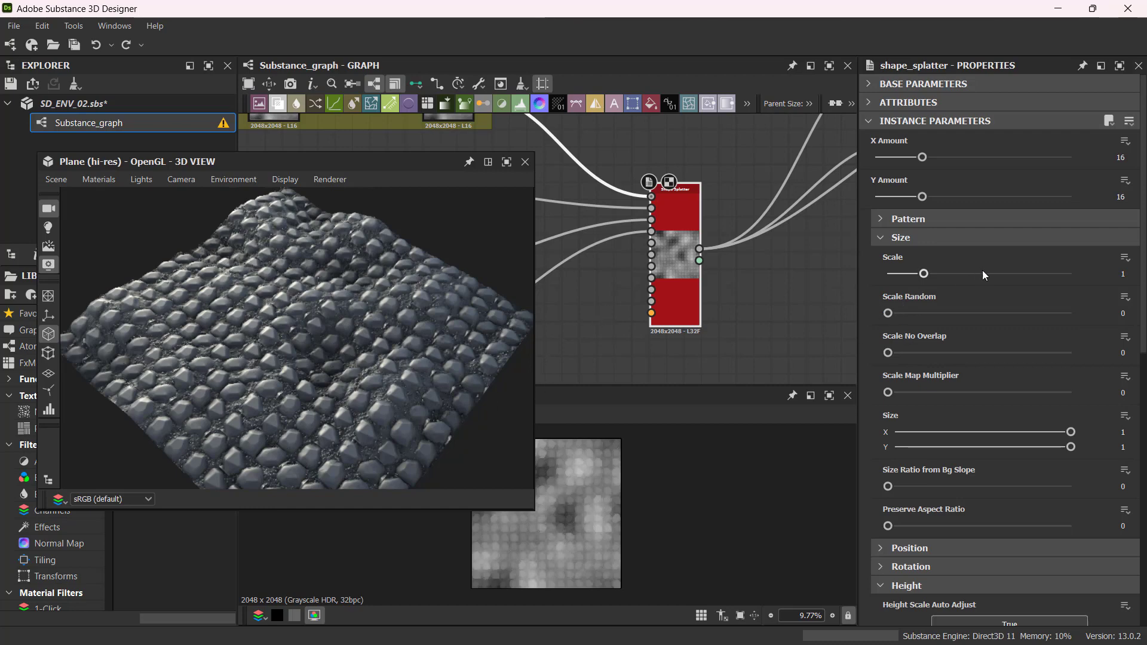
Set the Shape Splatter's Scale Random to 1.
left_click(889, 314)
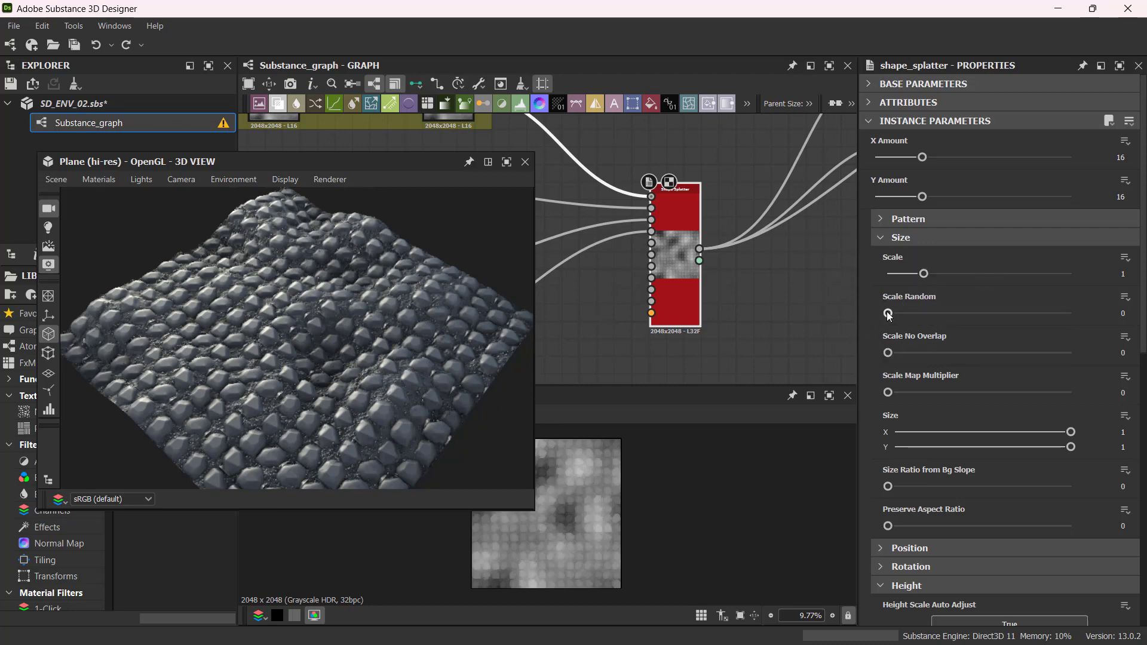
key("ctrl")
key("ctrl")
left_click_drag(888, 314, 1110, 331)
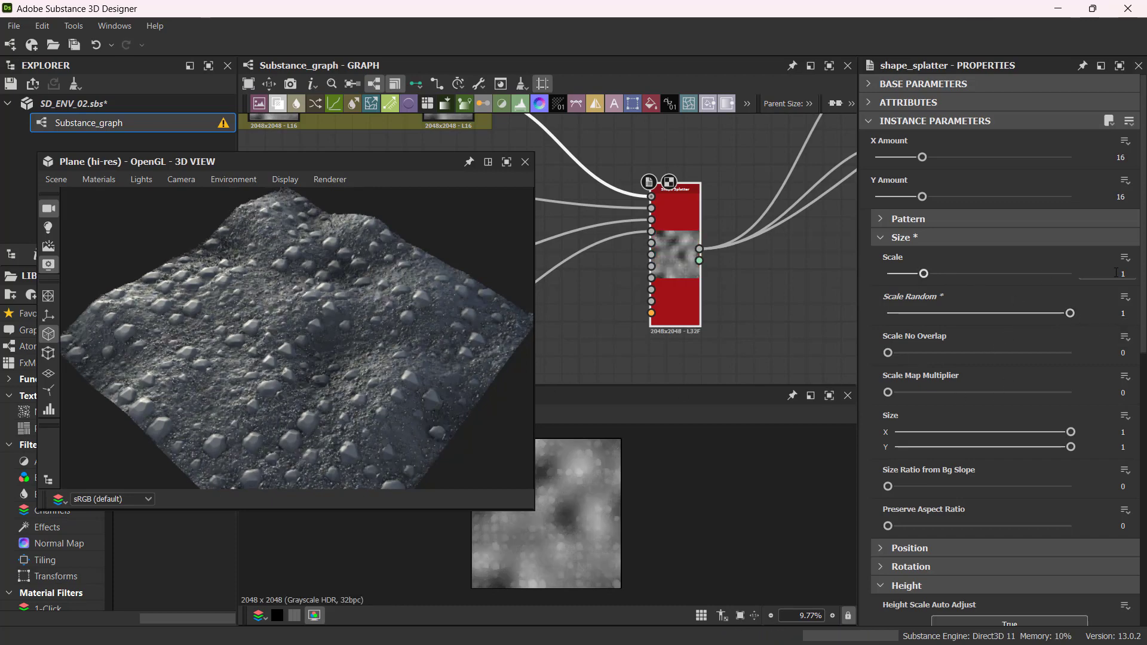
Try a Scale of 1.25, then set Scale back to 1.
left_click_drag(924, 273, 924, 274)
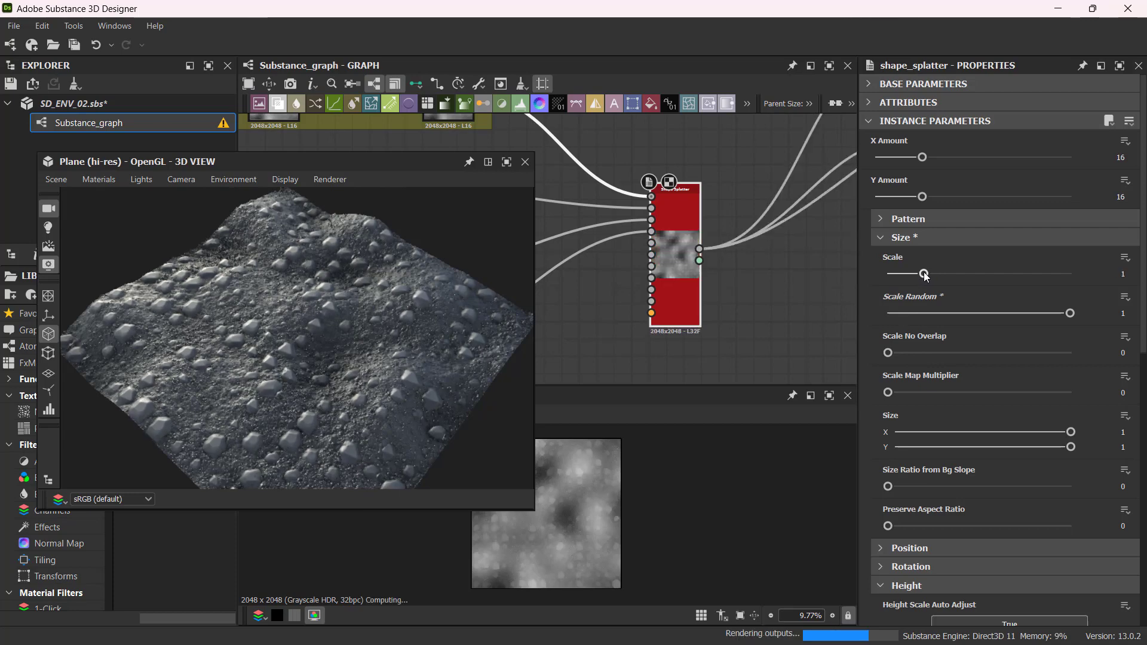
left_click(1122, 274)
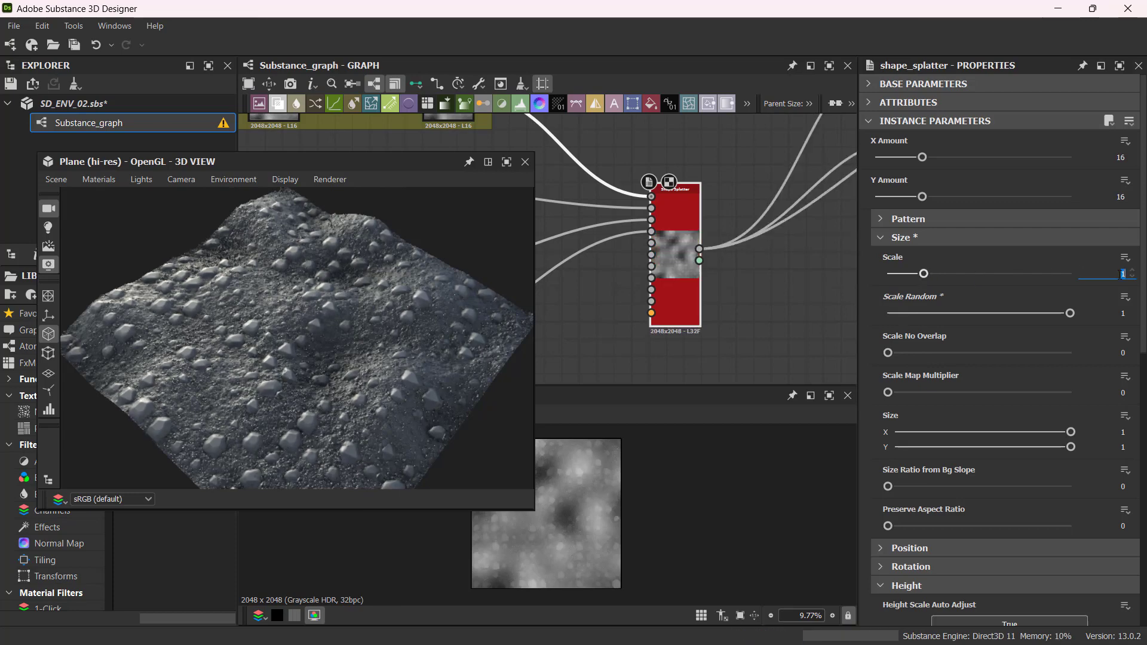
type("1.25")
key("Return")
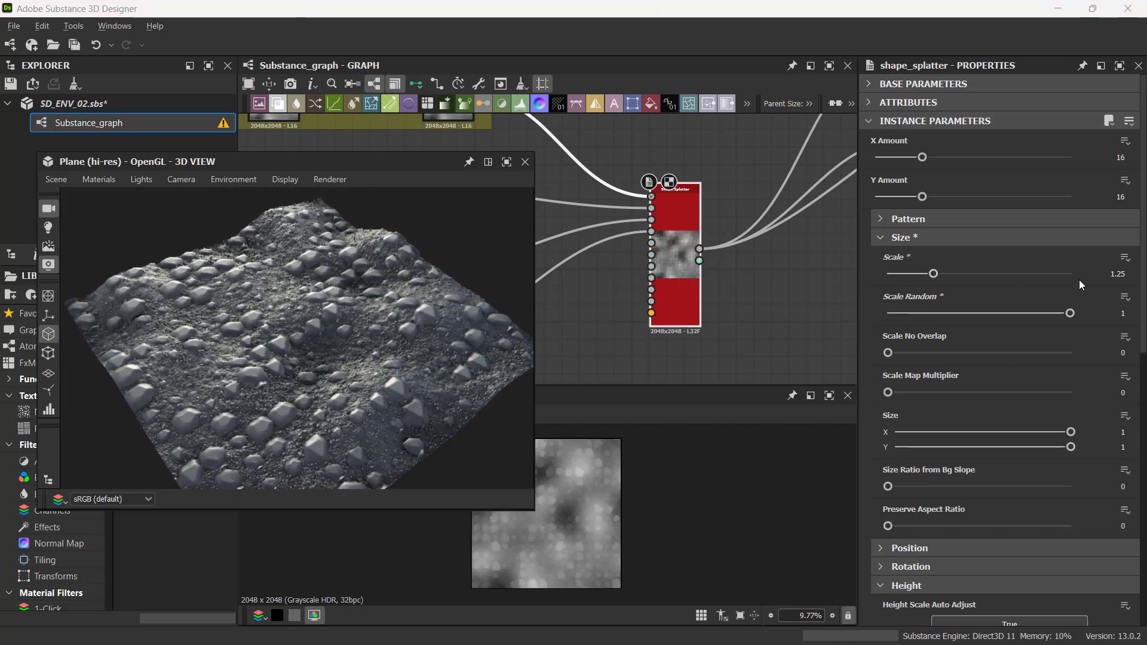
double_click(1120, 274)
type("1")
key("Return")
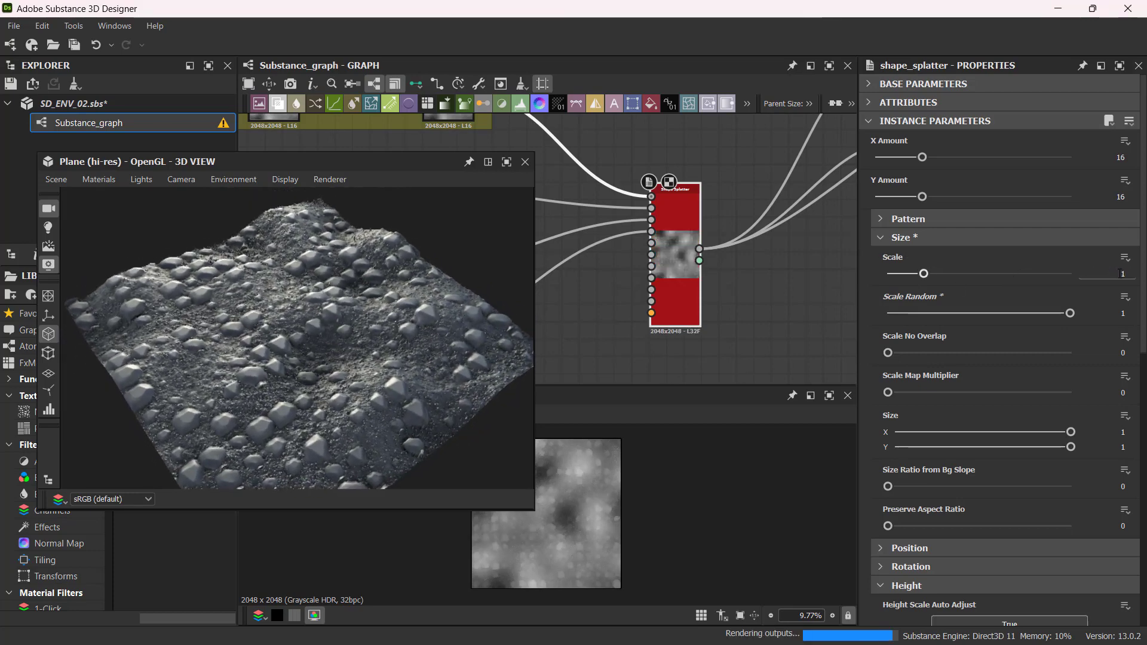
Collapse the Size group and set Position Random to 2 in the Position group.
mouse_move(242, 349)
left_mouse_down()
mouse_move(276, 354)
mouse_move(270, 374)
mouse_move(215, 345)
mouse_move(250, 364)
mouse_move(242, 328)
left_mouse_up()
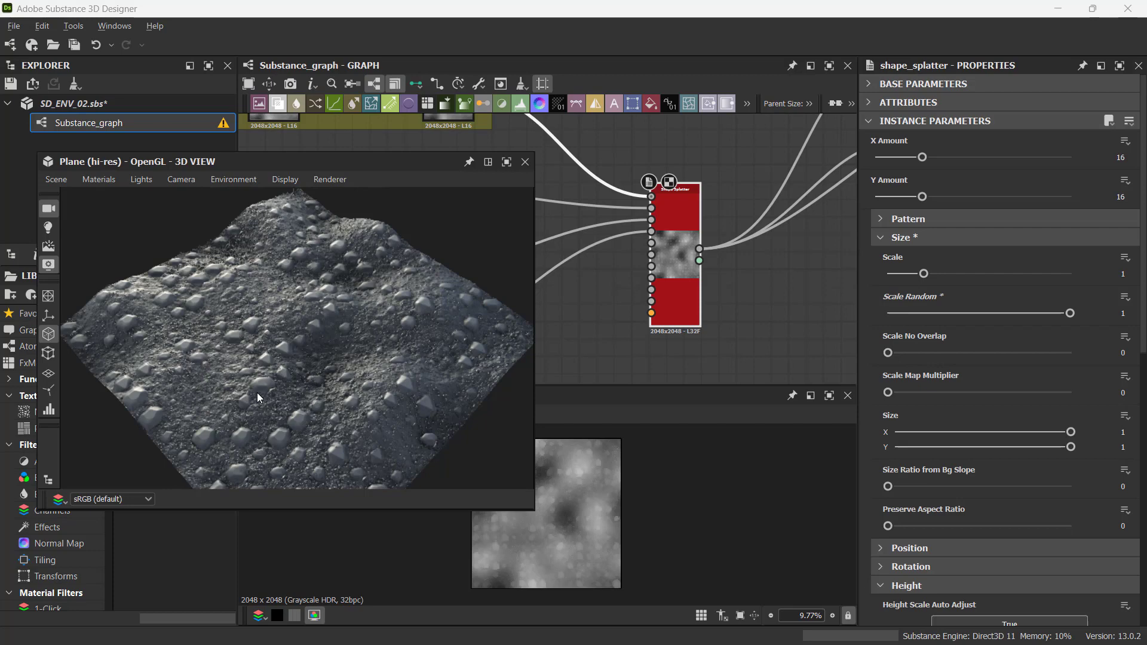
left_click(895, 238)
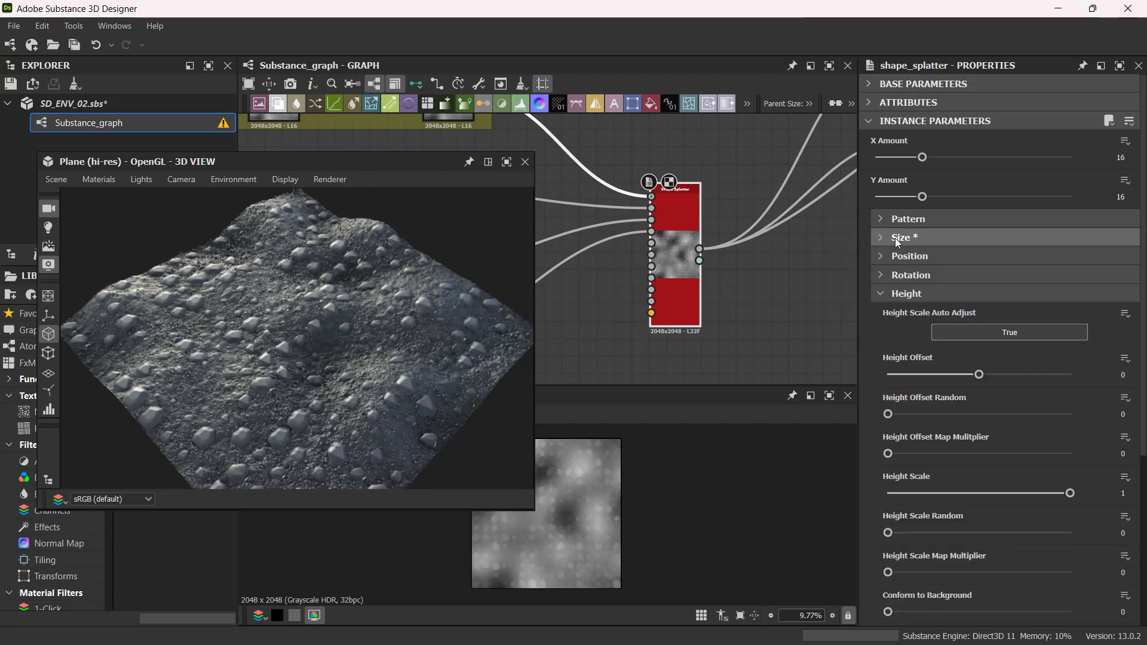
left_click(894, 238)
left_click(895, 238)
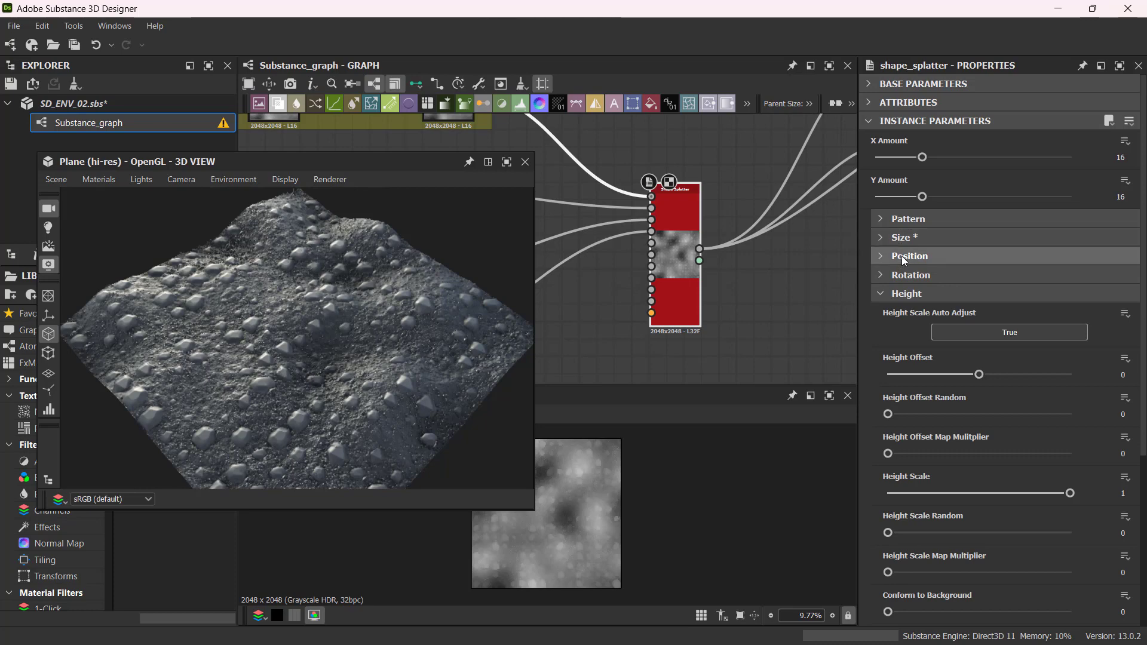
left_click(901, 257)
left_click_drag(405, 353, 339, 383)
left_click_drag(889, 292, 1103, 289)
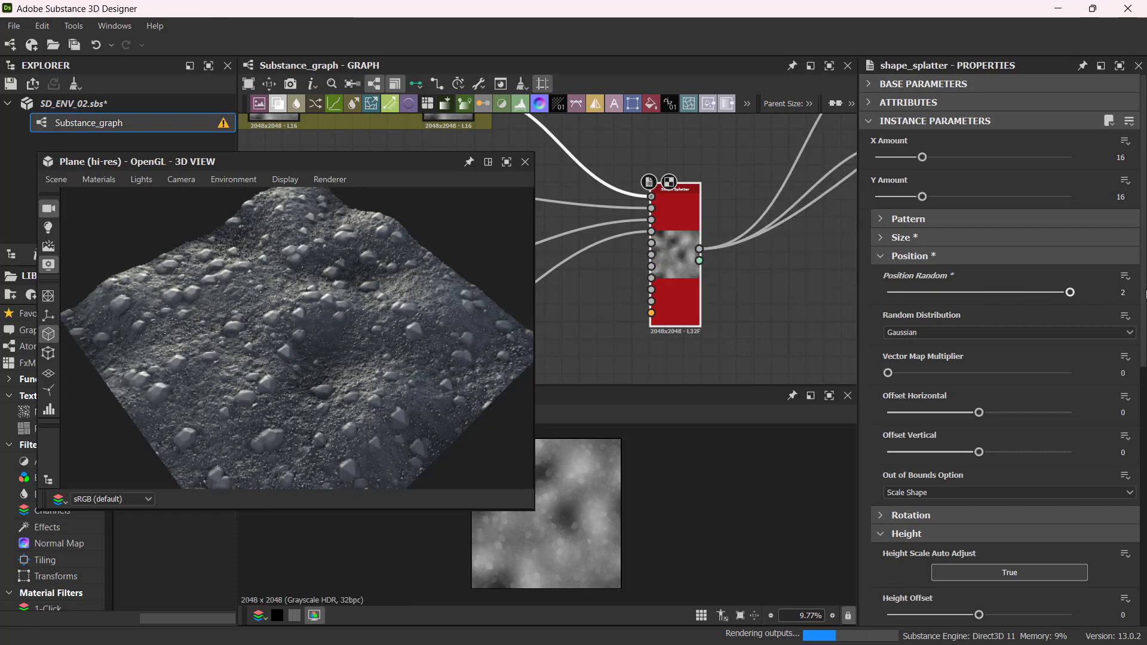
Collapse the Position group and set Rotation Random to 1 in the Rotation group.
mouse_move(347, 353)
left_mouse_down()
mouse_move(285, 357)
mouse_move(369, 347)
mouse_move(361, 338)
left_mouse_up()
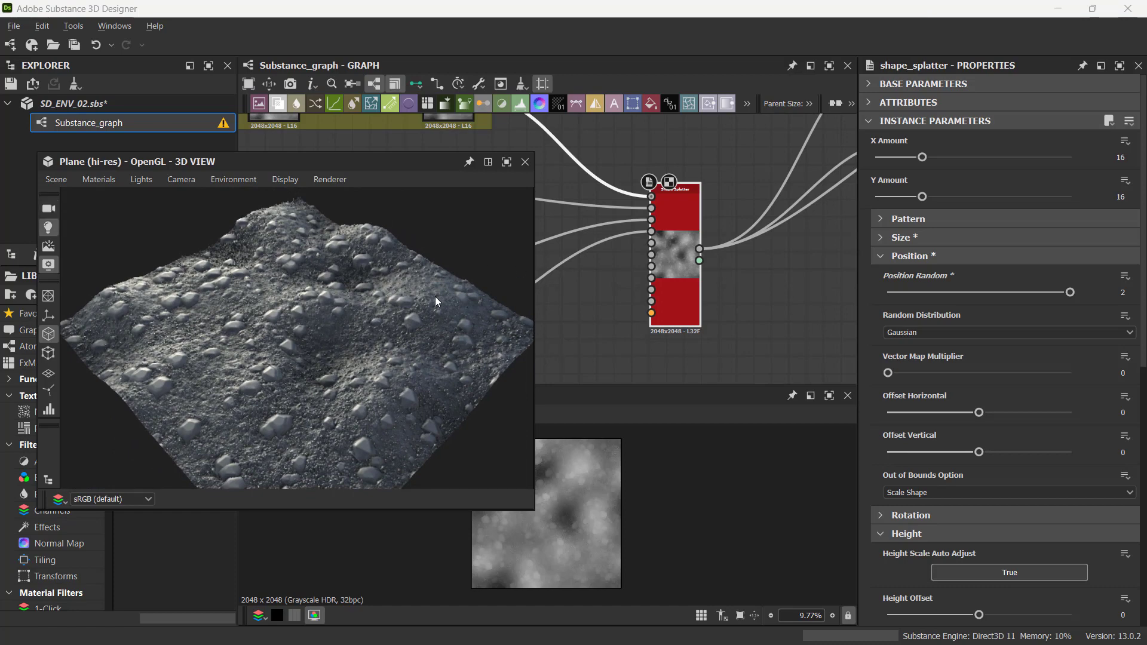
mouse_move(391, 300)
left_mouse_down()
mouse_move(418, 300)
mouse_move(155, 318)
left_mouse_up()
left_click(877, 256)
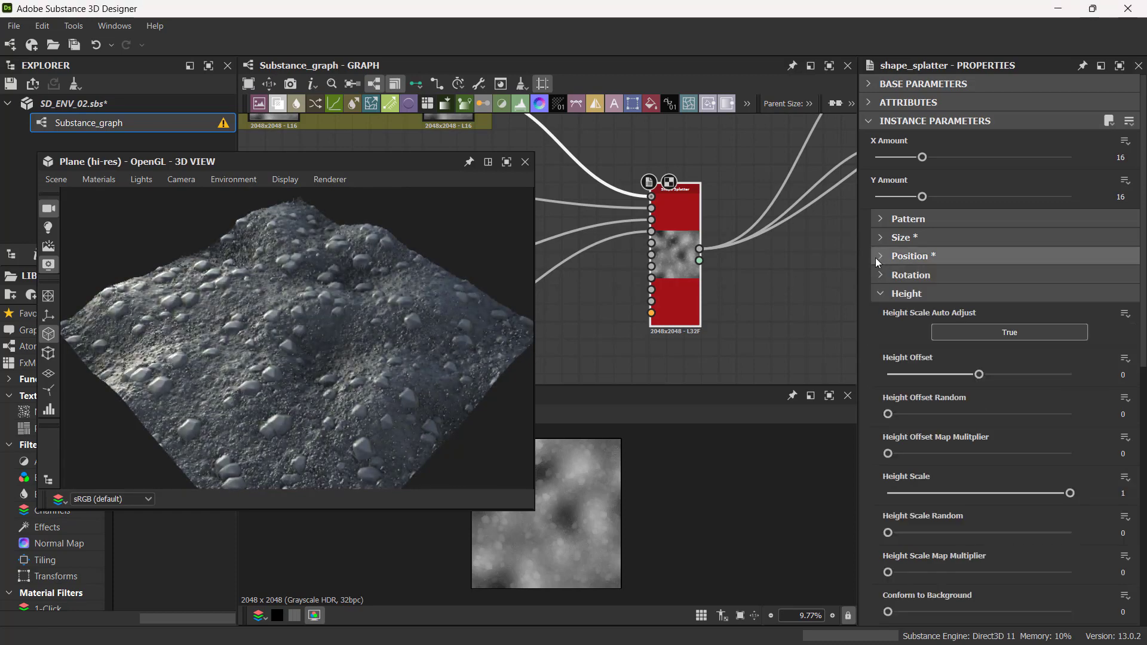
left_click(880, 276)
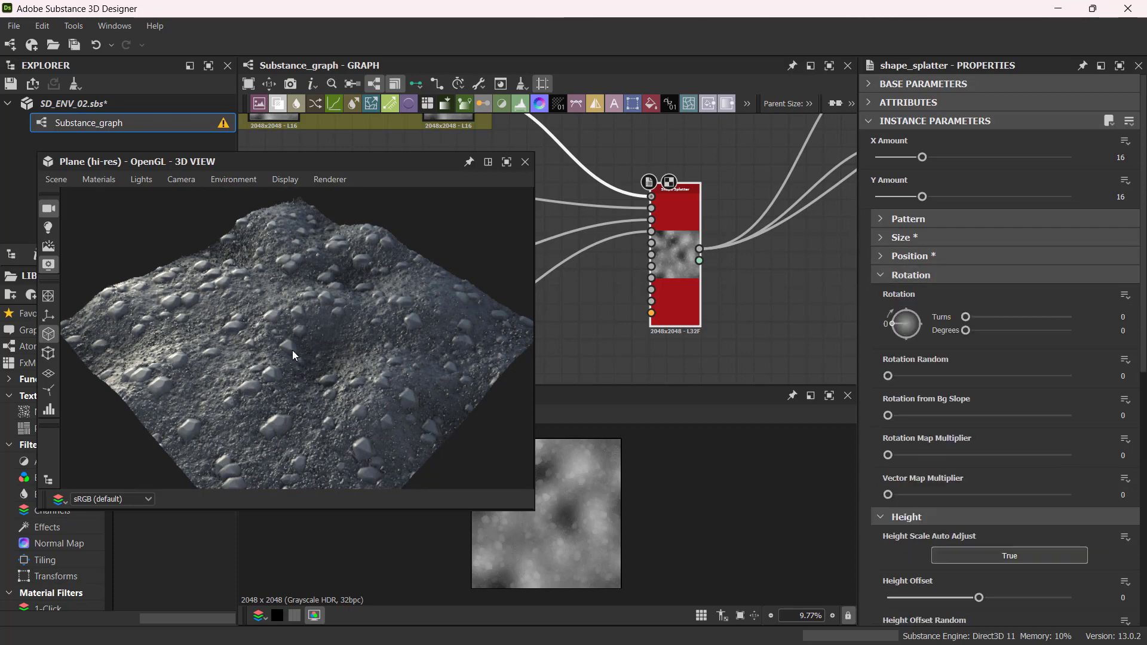
left_click_drag(292, 350, 214, 375)
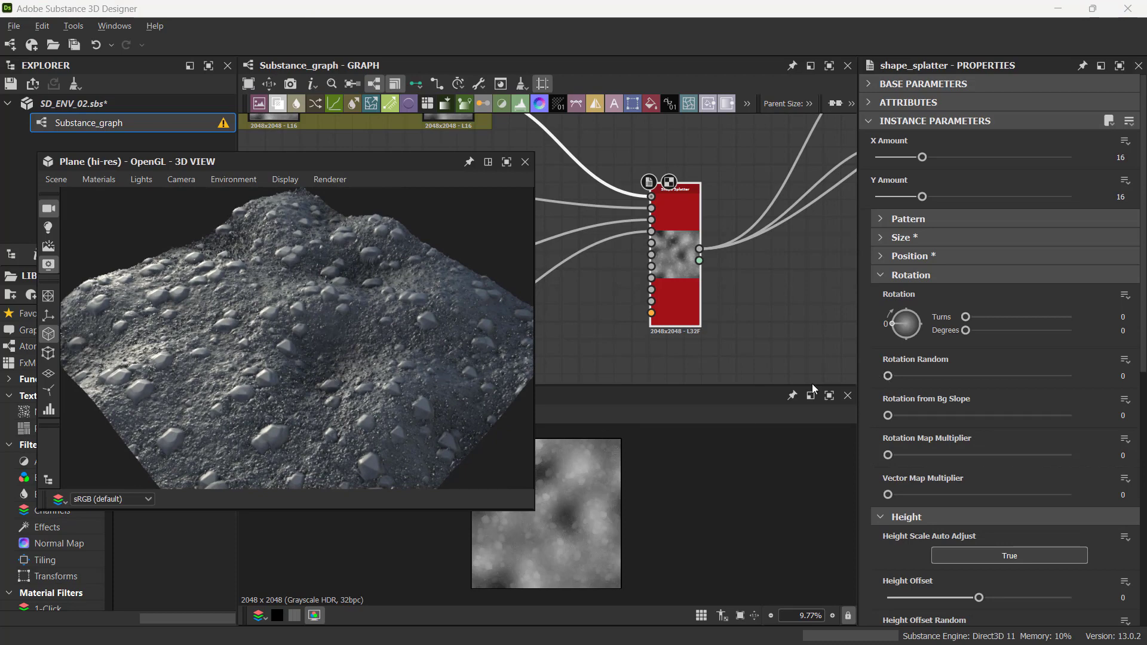
left_click_drag(889, 378, 1095, 369)
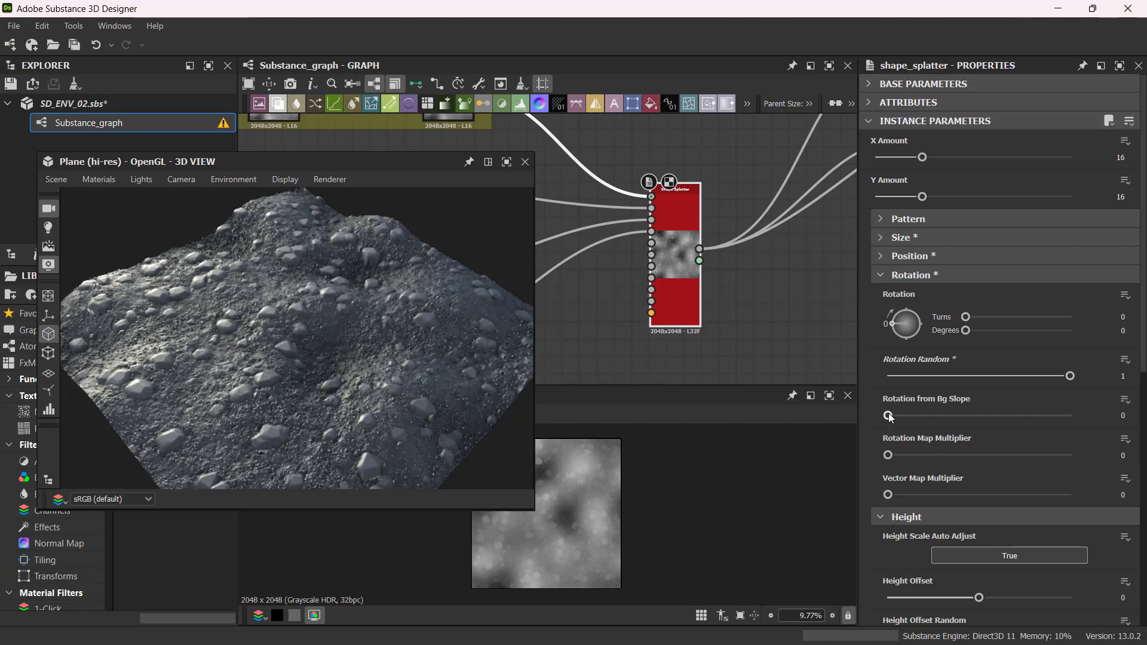
Set Rotation from Bg Slope to about 0.87.
left_click_drag(328, 371, 282, 314)
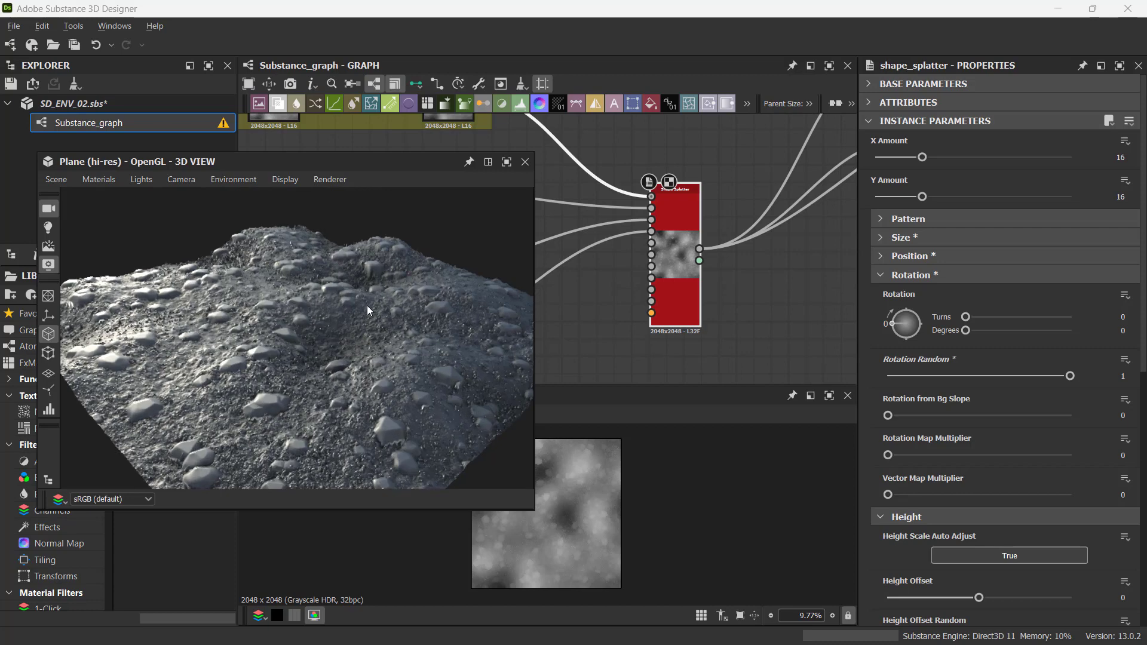
left_click(350, 309)
left_click_drag(887, 415, 1047, 413)
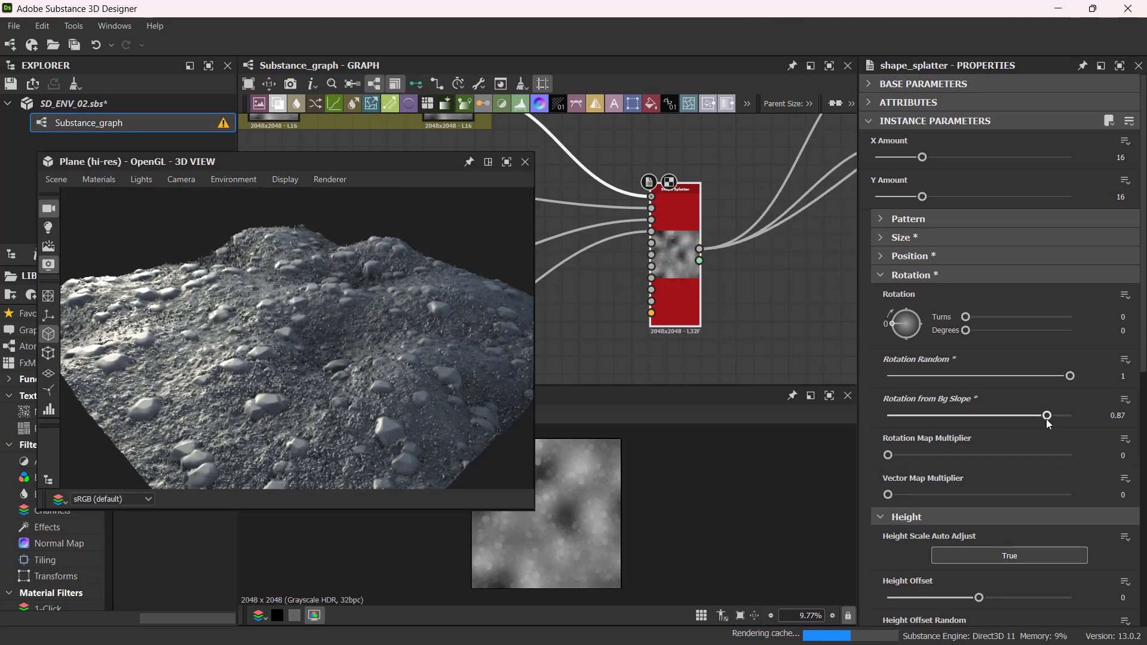
Collapse the Rotation group, try Height Offset values of 0.67 and -0.36, then undo both.
left_click(879, 275)
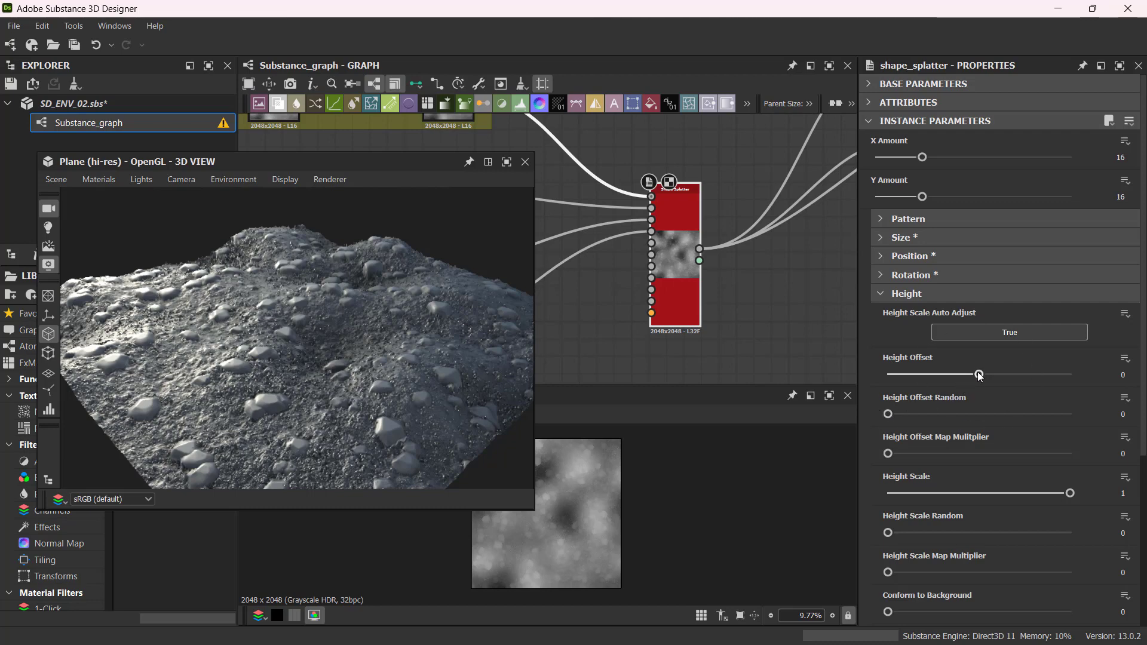
left_click_drag(417, 385, 366, 397)
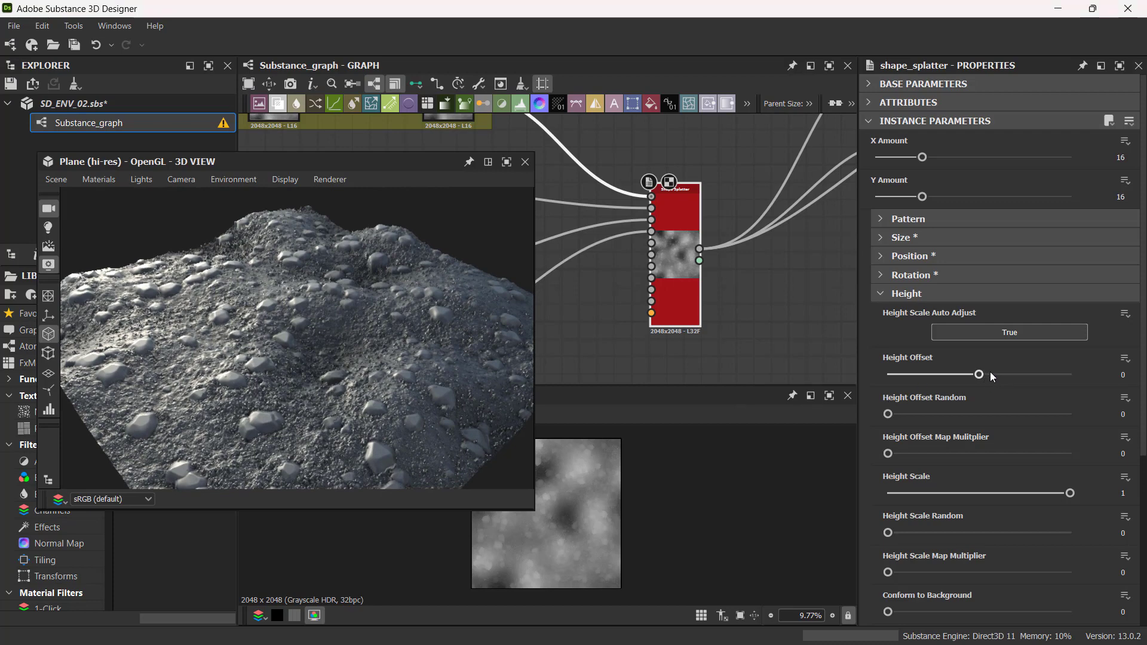
left_click_drag(984, 375, 1042, 377)
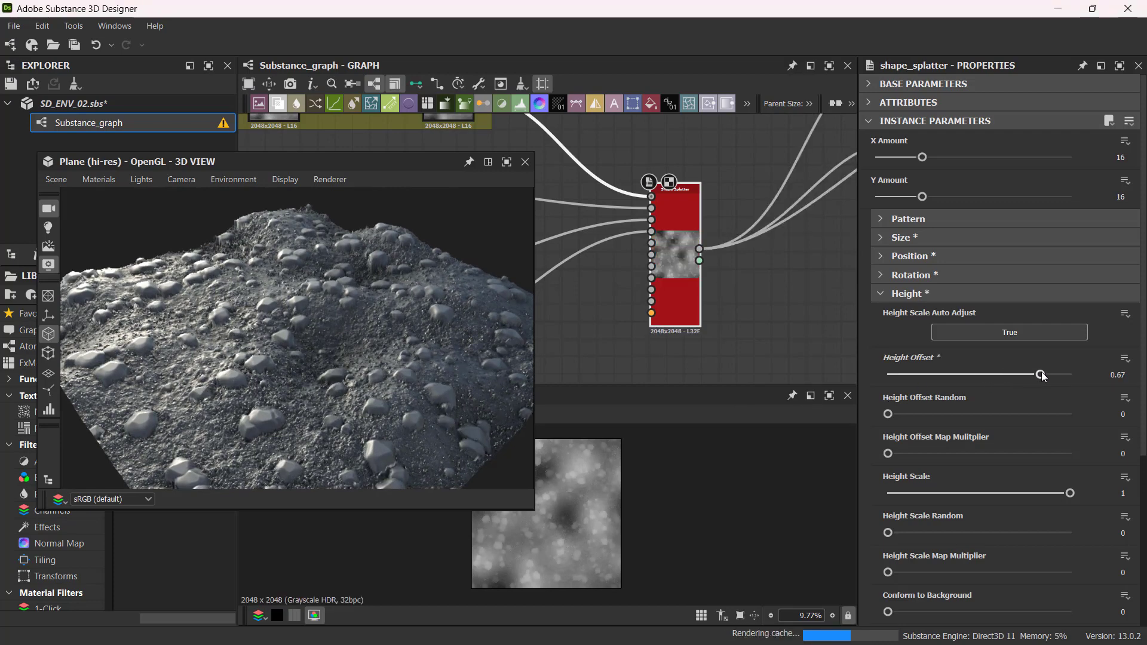
left_click_drag(346, 411, 328, 322)
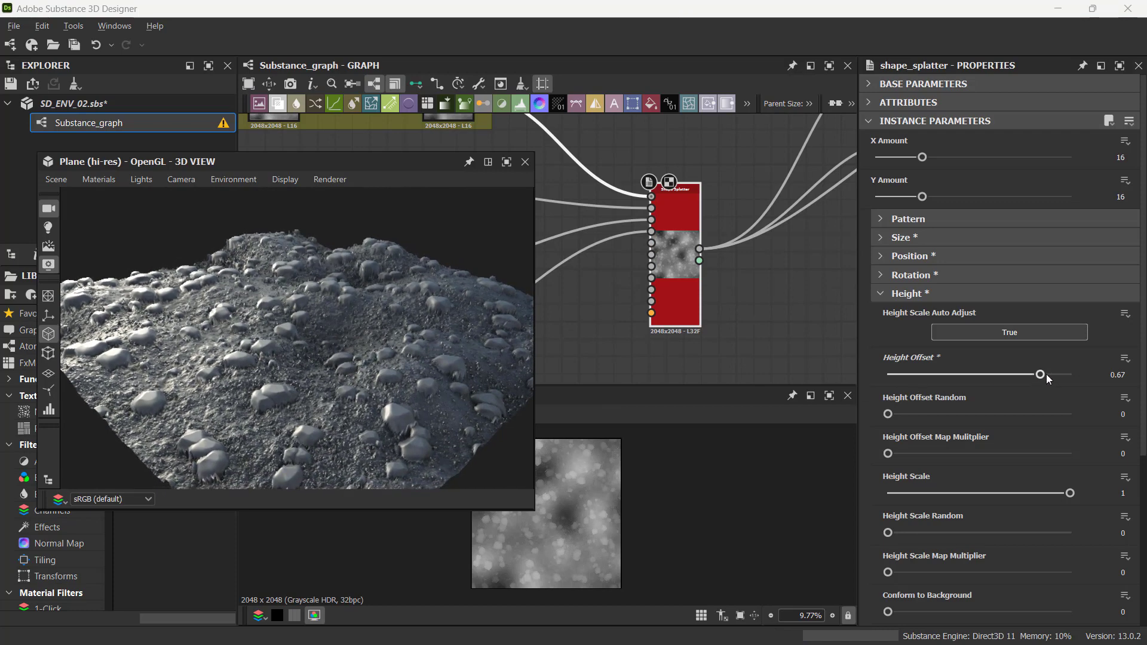
left_click_drag(1033, 374, 950, 380)
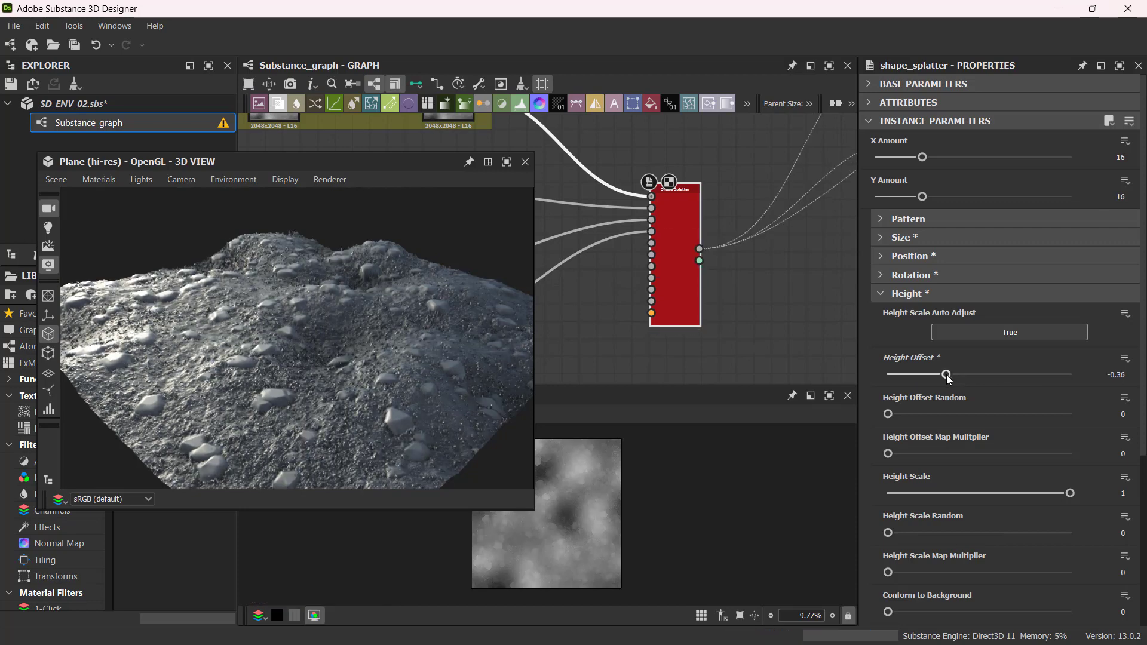
key("ctrl+z")
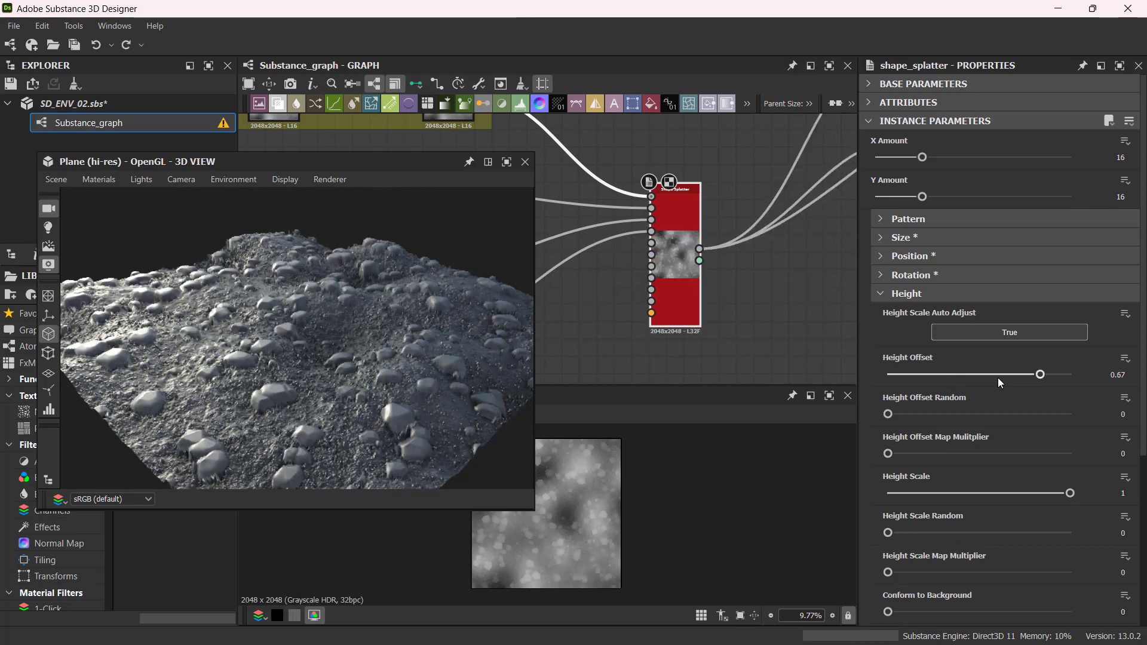
key("ctrl+z")
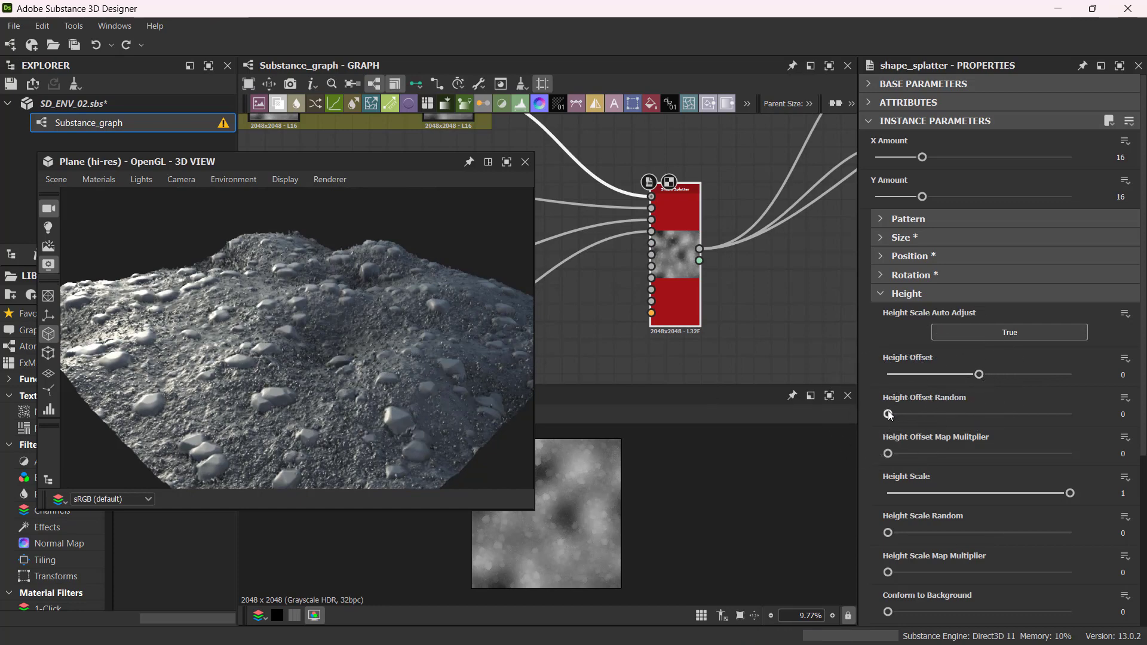
Set Height Offset Random to about 0.9.
left_click_drag(888, 414, 1053, 417)
left_click_drag(512, 414, 385, 390)
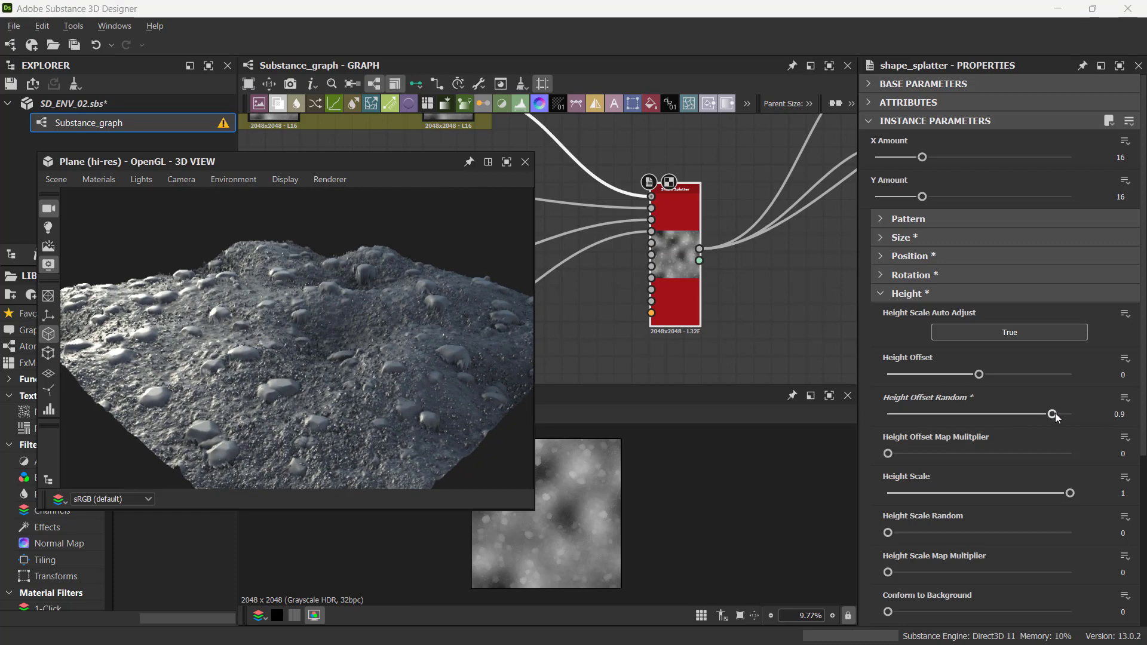
Set Height Offset Random to 1 and Height Offset to 1 on the Shape Splatter node.
left_click_drag(1053, 416, 1069, 414)
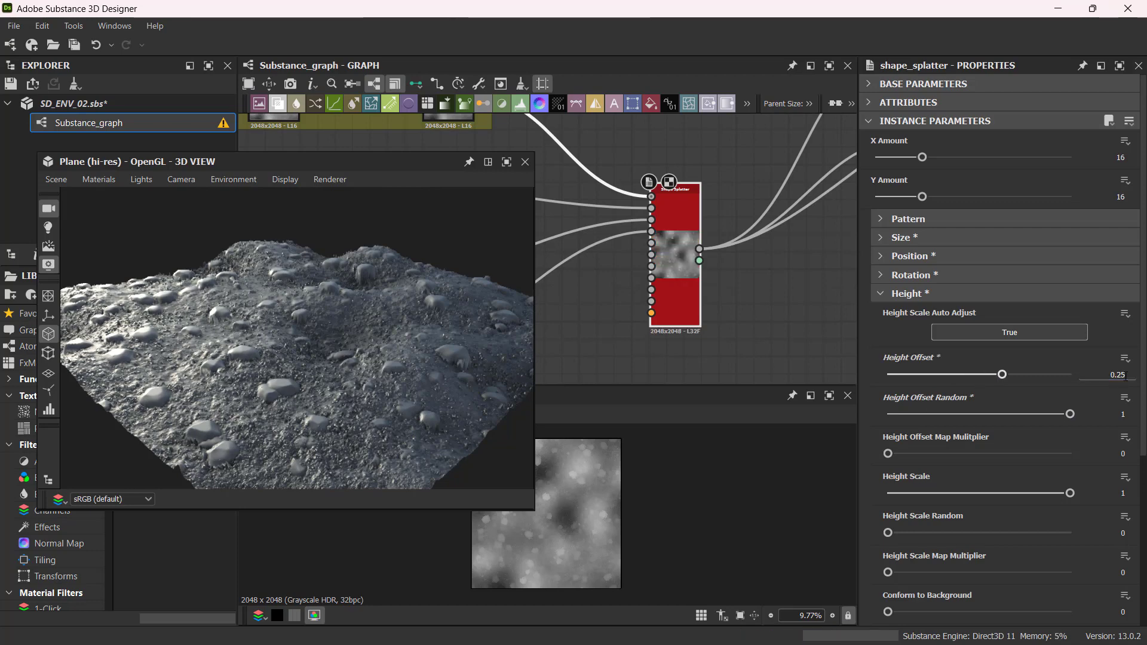
double_click(1118, 375)
type("1")
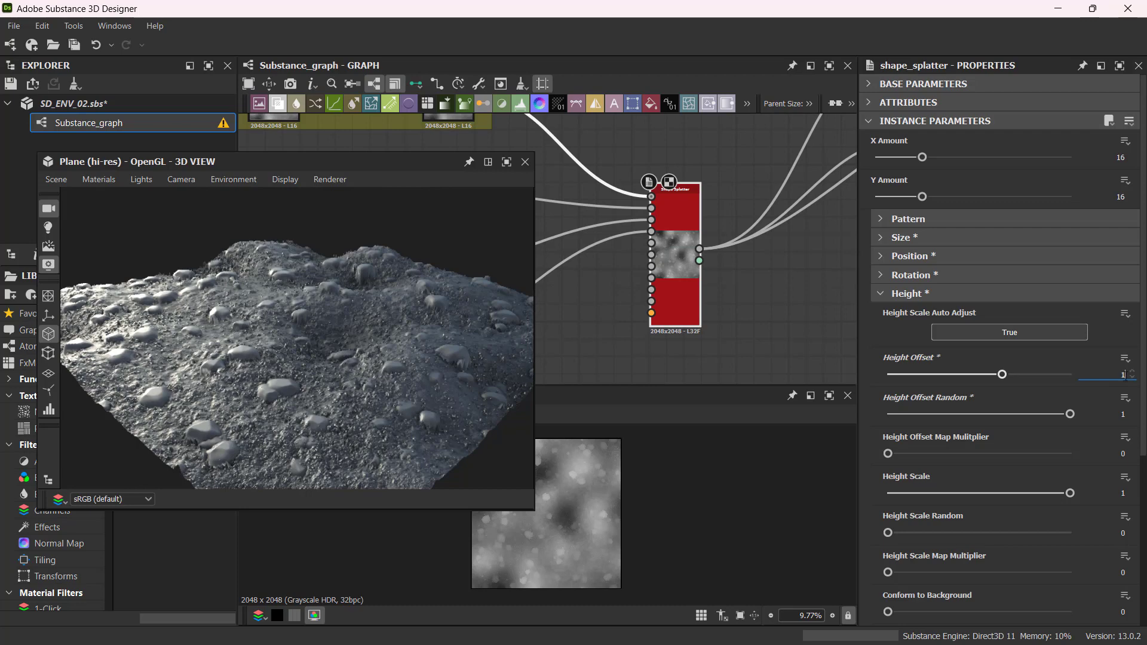
key("Return")
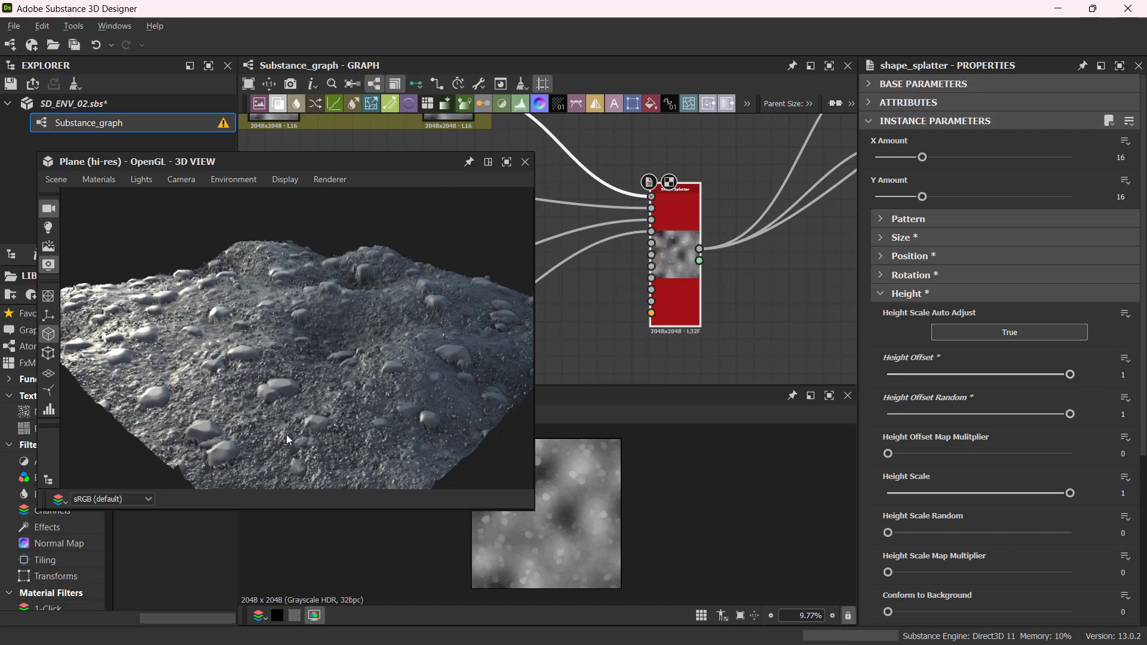
Lower Height Offset to about 0.66.
left_click_drag(287, 439, 317, 435)
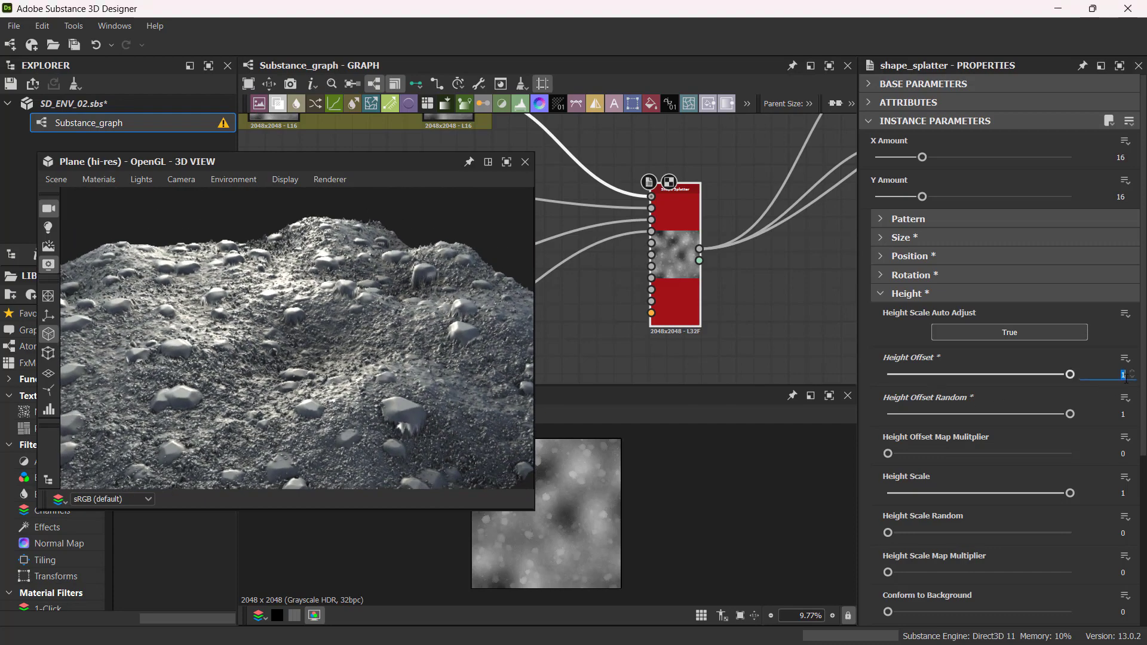
key("Return")
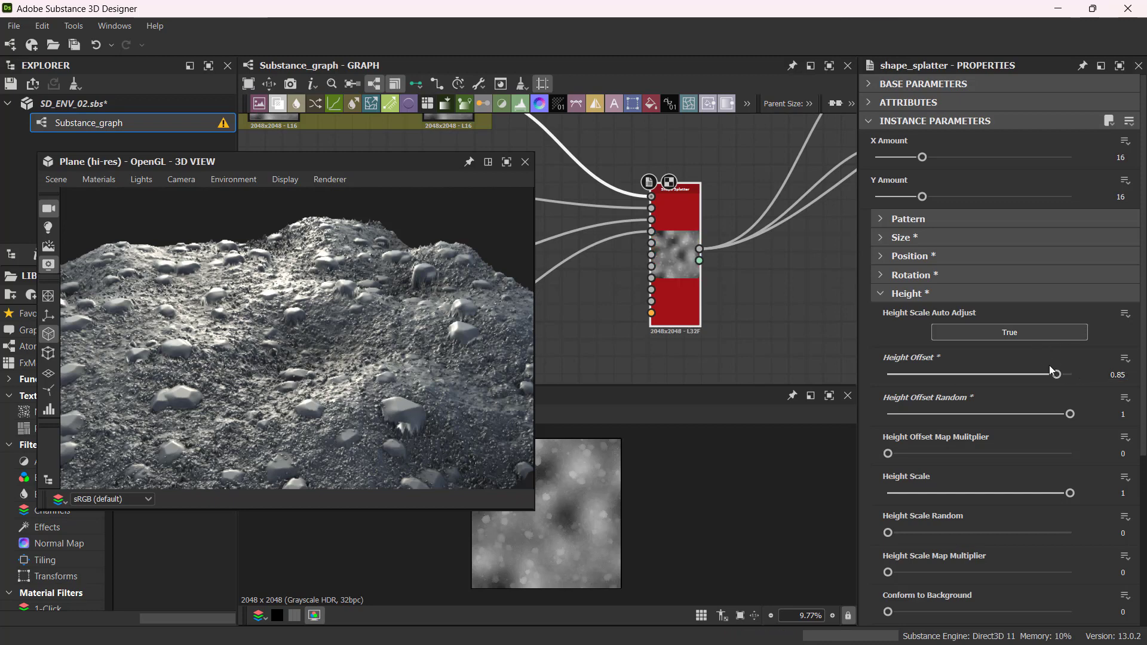
left_click_drag(1054, 372, 1039, 375)
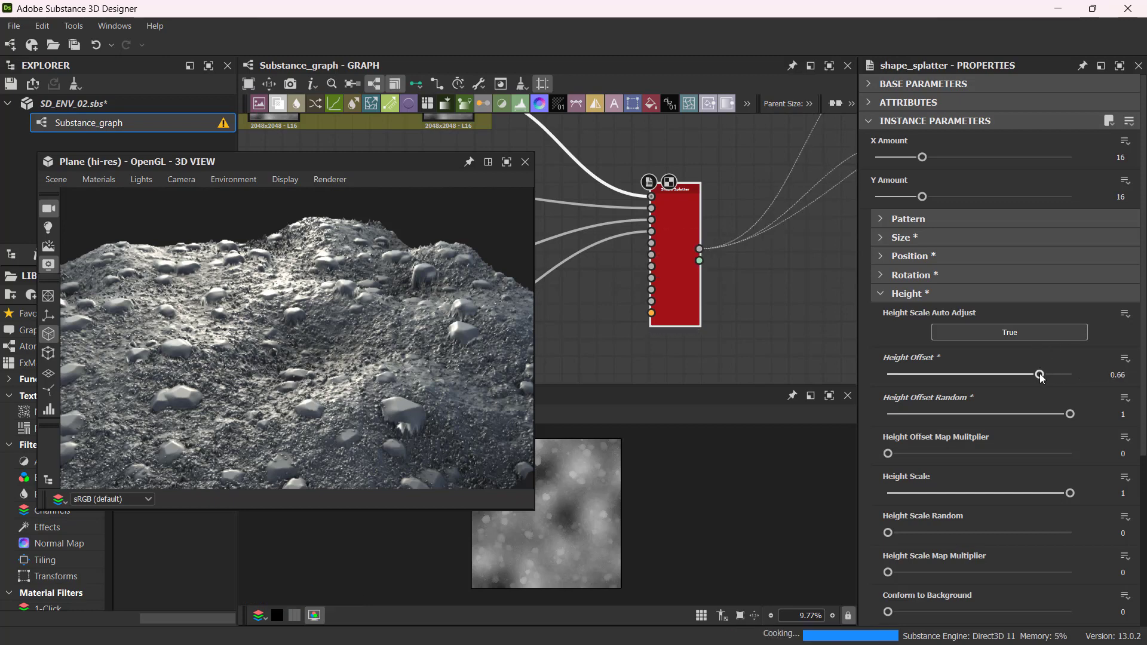
Collapse the Height group, open Masking, and set Mask from Bg Slope to about 0.12 and Mask Random to 0.1.
left_click(896, 294)
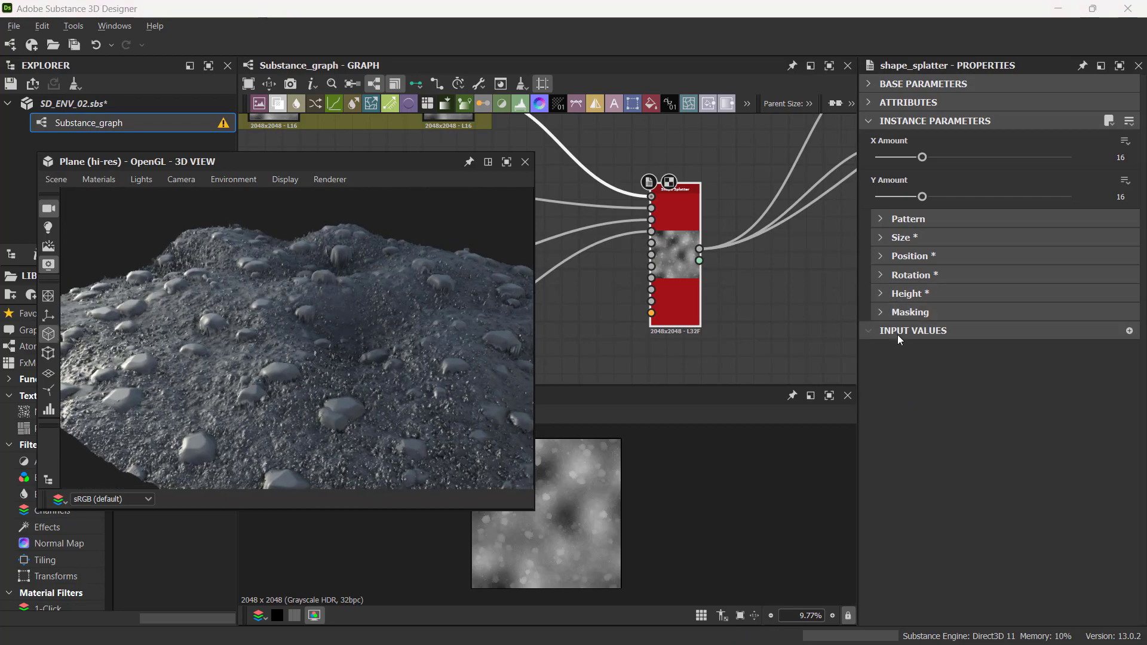
left_click(888, 311)
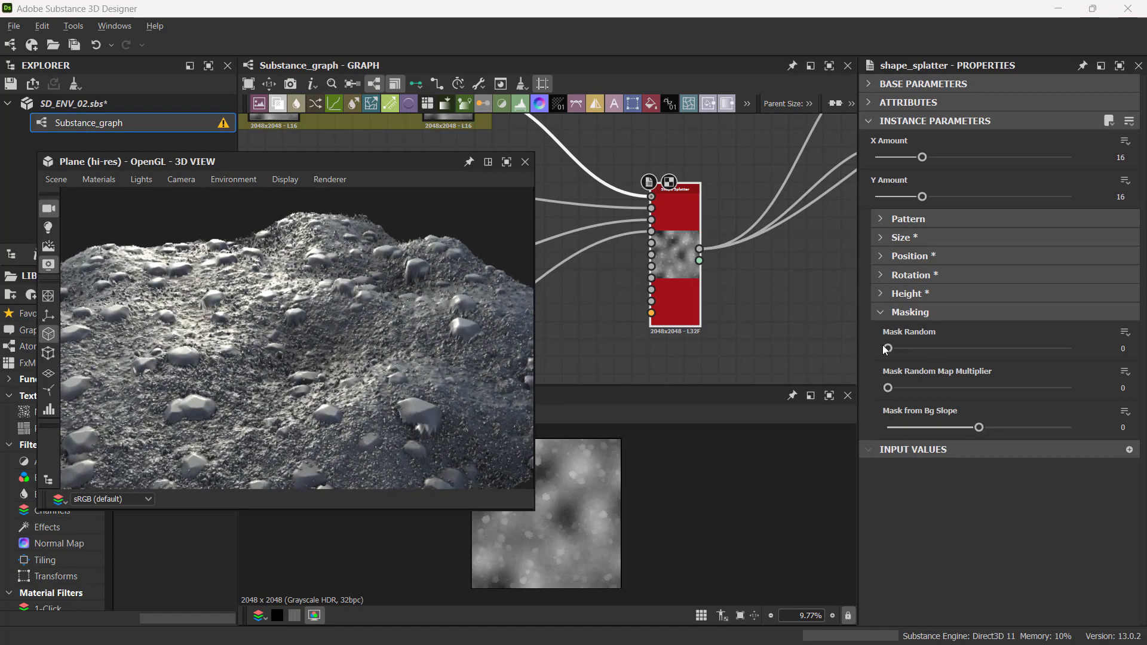
mouse_move(888, 348)
left_mouse_down()
mouse_move(1085, 353)
mouse_move(871, 354)
left_mouse_up()
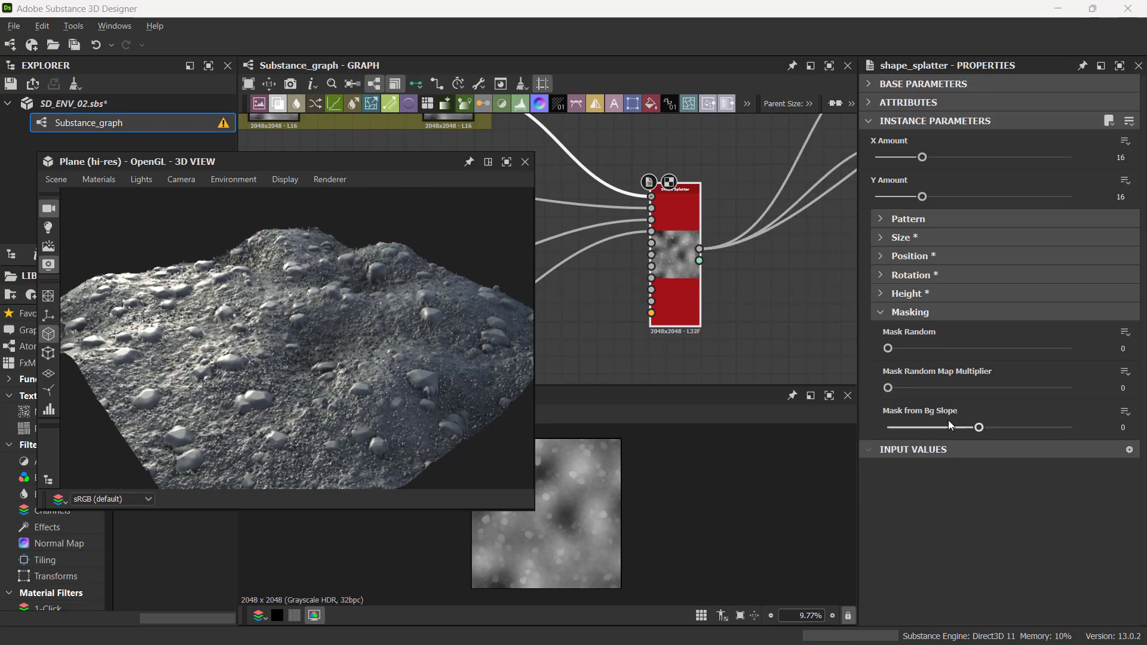
left_click_drag(981, 429, 878, 429)
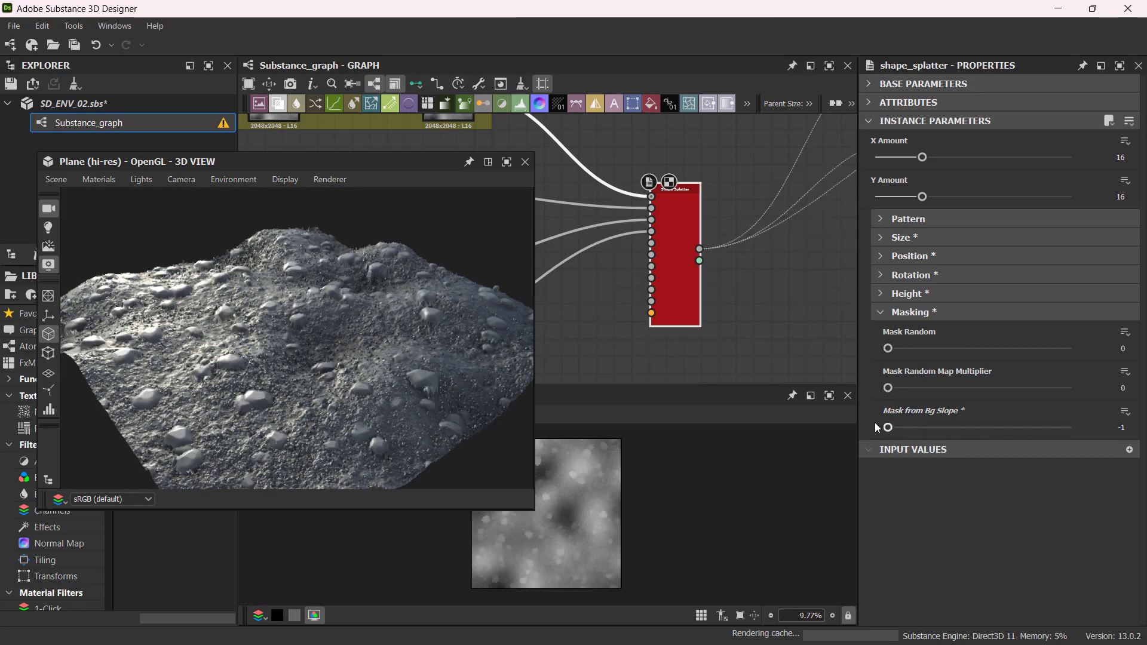
left_click_drag(887, 427, 990, 426)
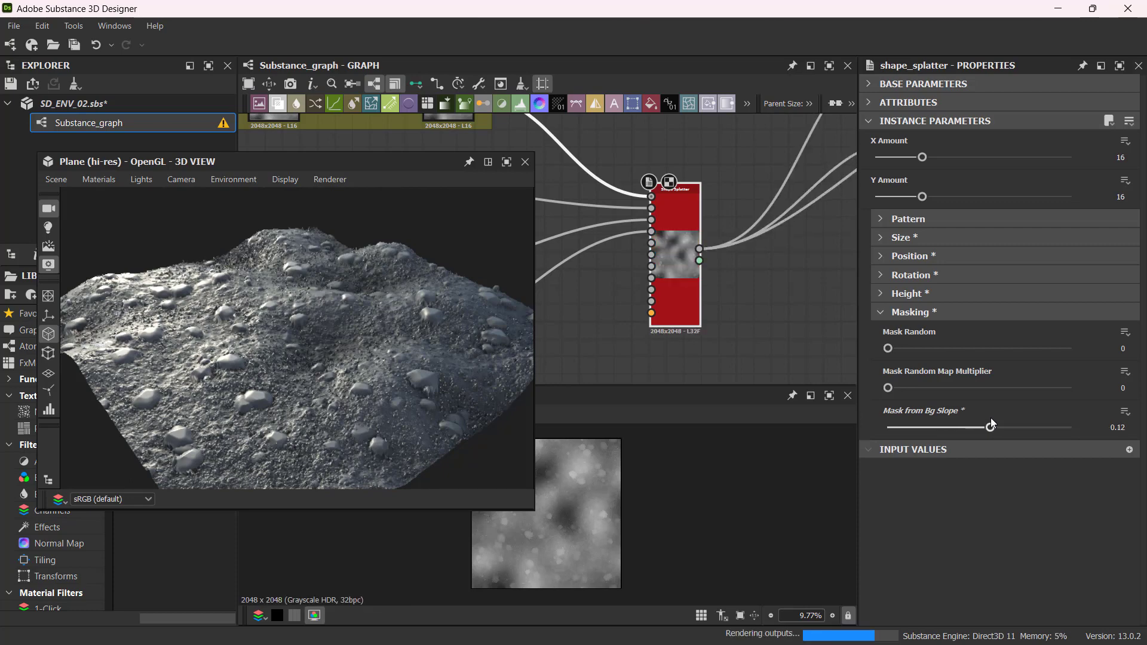
mouse_move(891, 350)
left_mouse_down()
mouse_move(929, 354)
mouse_move(907, 355)
left_mouse_up()
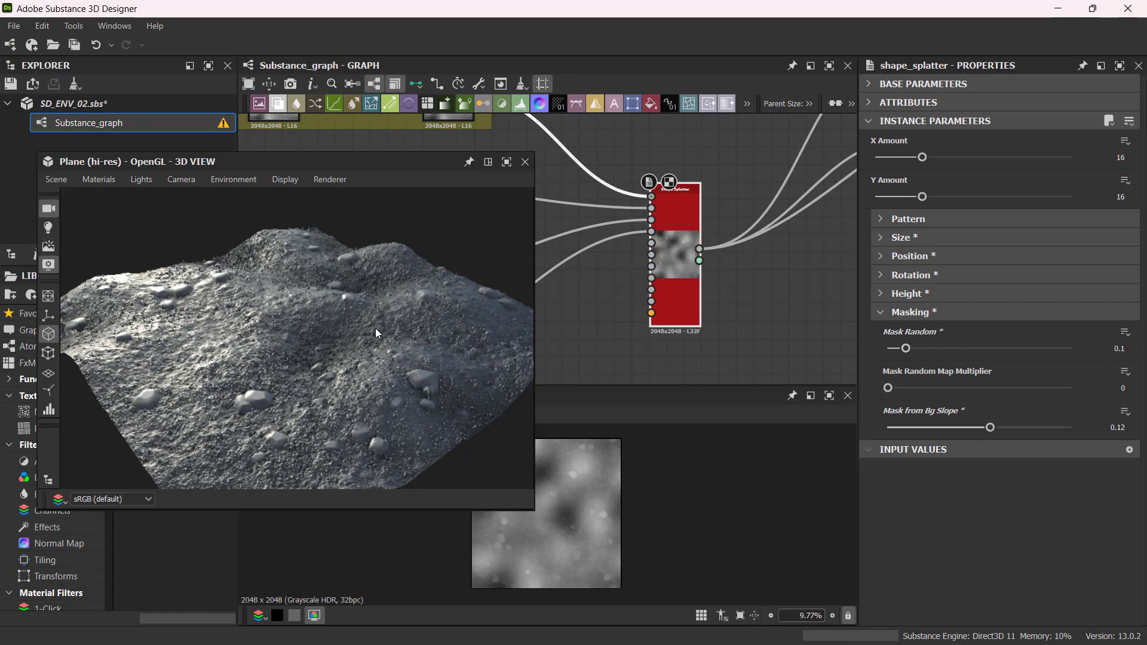
Dock the floating 3D view window into the main layout beneath the graph.
left_click_drag(375, 328, 269, 355)
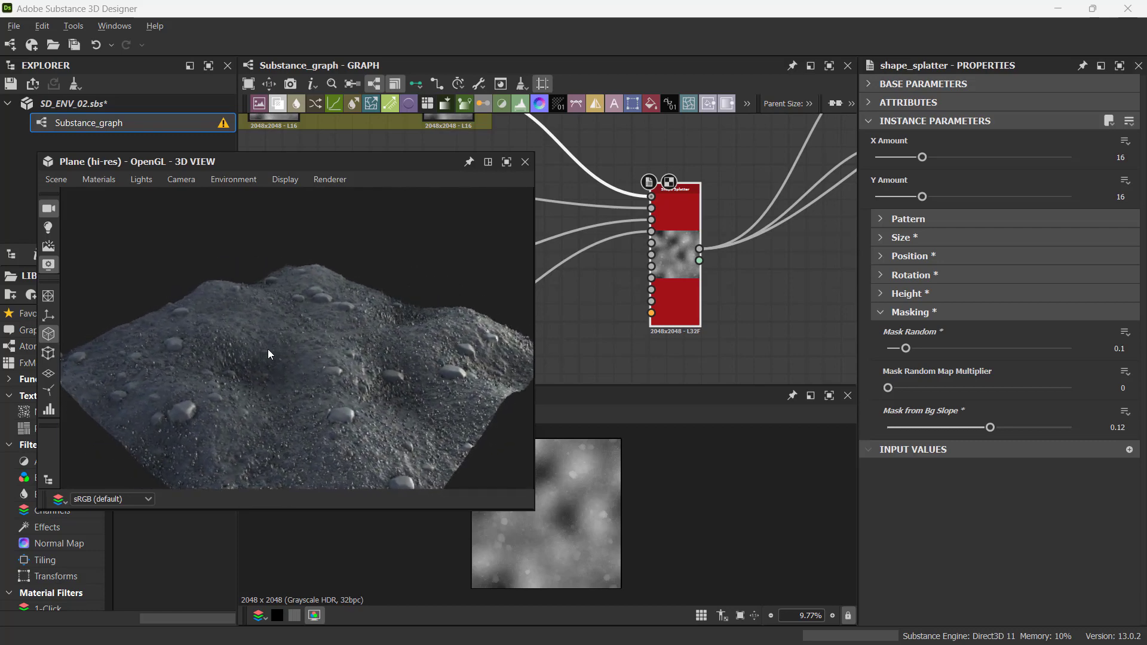
left_click(488, 162)
left_click_drag(562, 485, 489, 500)
scroll(485, 502, "up", 1)
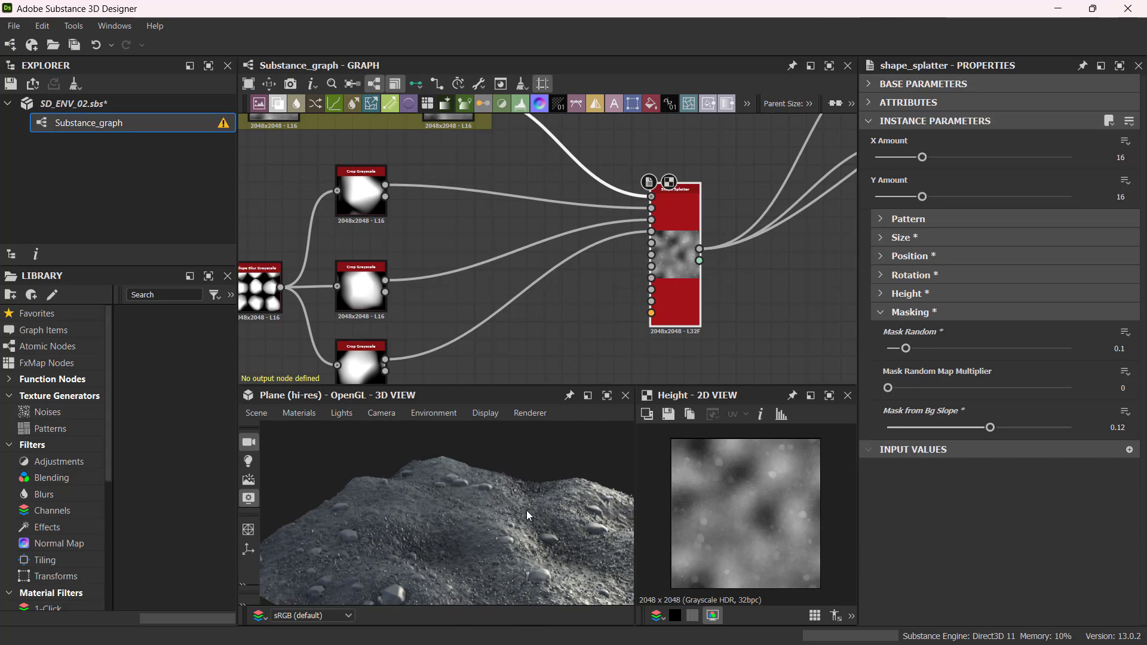
Orbit the 3D view to inspect the scattered stones on the ground.
right_click_drag(525, 509, 307, 528, "ctrl+shift")
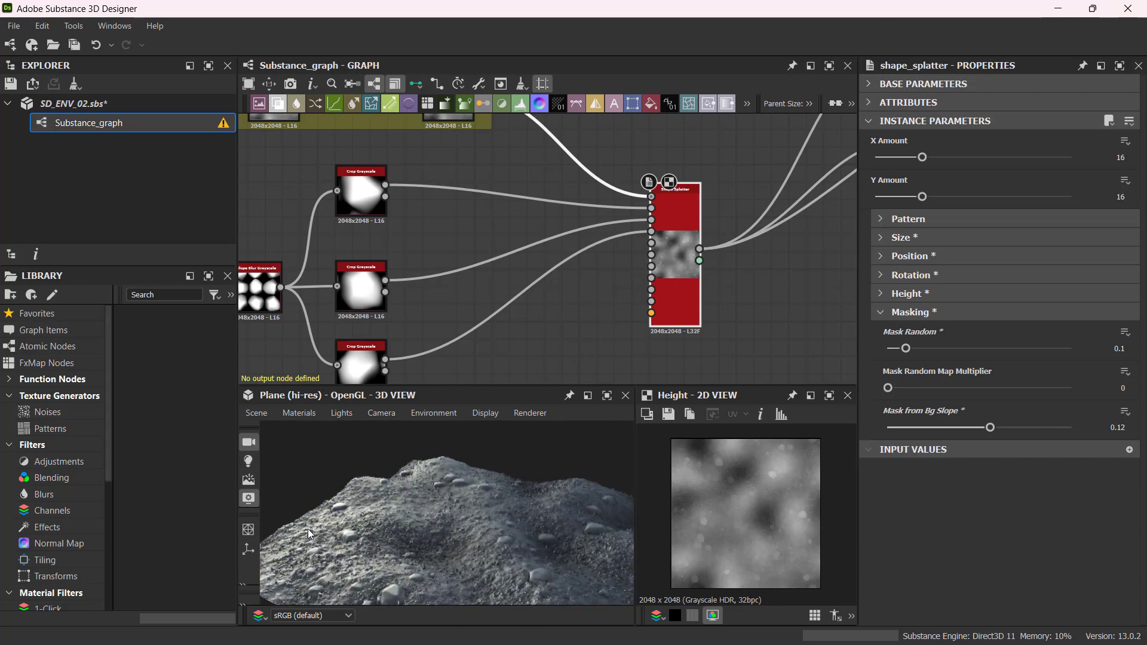
left_click_drag(431, 557, 339, 547)
mouse_move(480, 531)
right_mouse_down("ctrl+shift")
mouse_move(291, 537)
mouse_move(351, 548)
right_mouse_up("ctrl+shift")
right_click_drag(426, 550, 471, 540, "ctrl+shift")
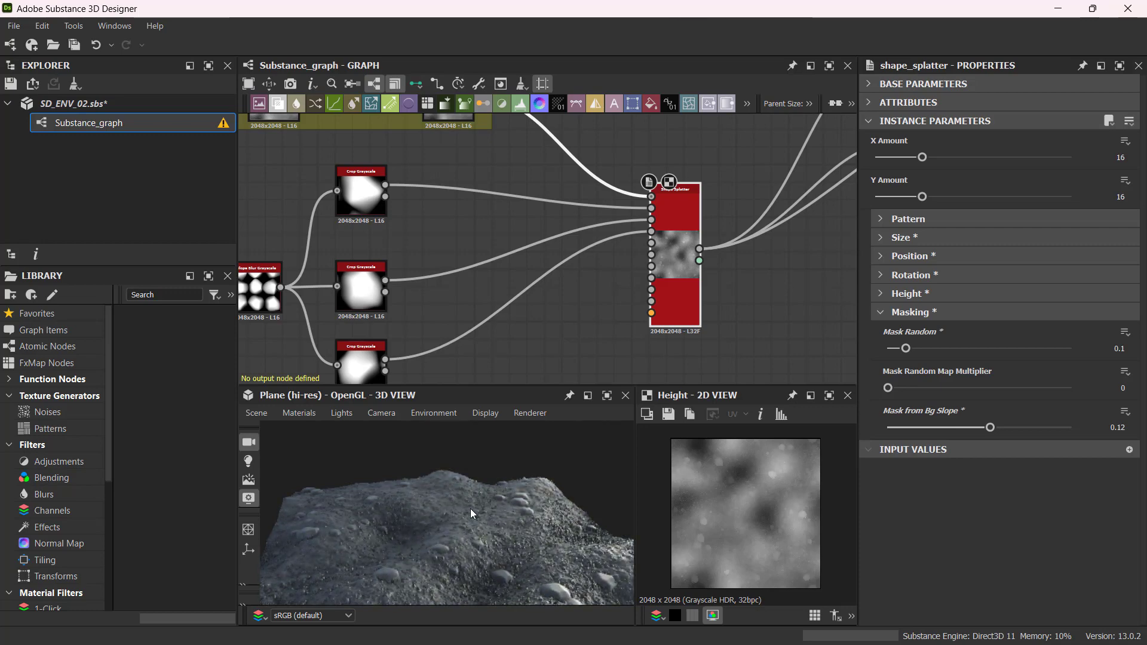
Tidy the rock node chain by nudging the crop nodes and the Shape Splatter node into alignment.
scroll(522, 245, "down", 4)
middle_click_drag(481, 270, 610, 297)
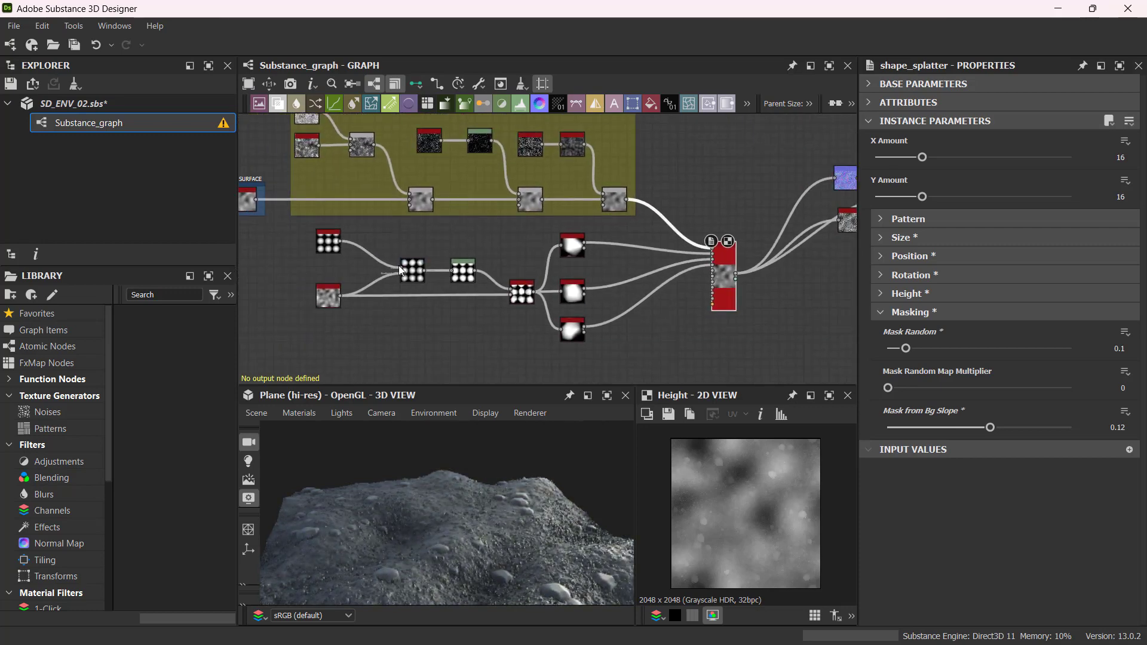
left_click_drag(574, 296, 577, 282)
left_click_drag(575, 339, 574, 324)
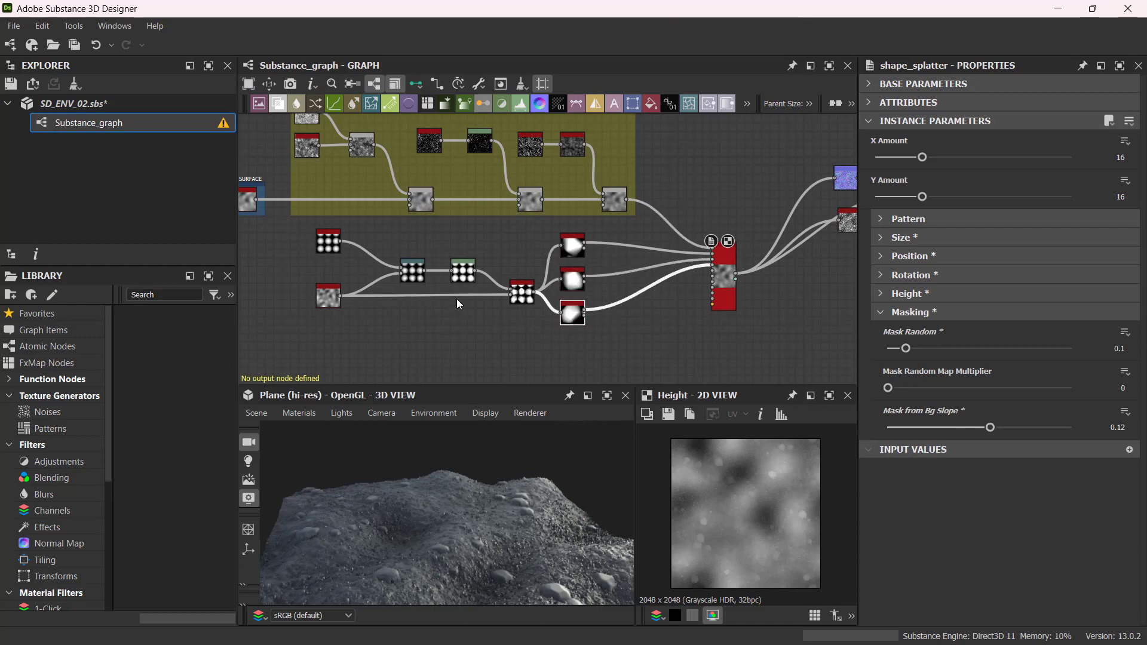
middle_click_drag(492, 359, 519, 344)
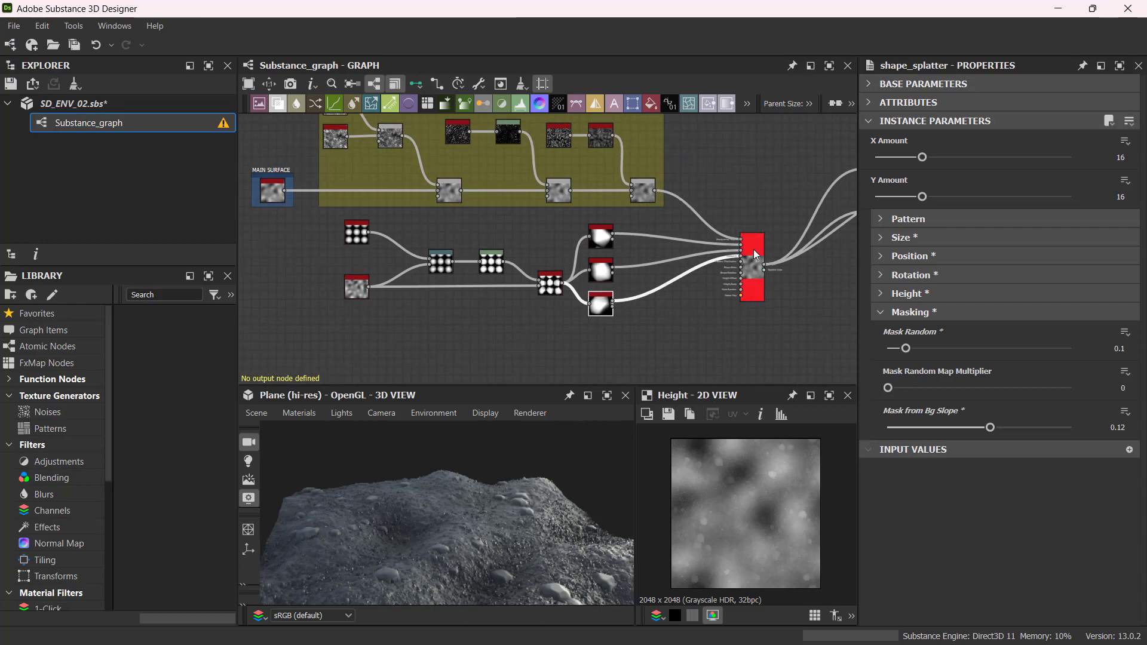
left_click_drag(754, 249, 752, 266)
scroll(752, 266, "down", 2)
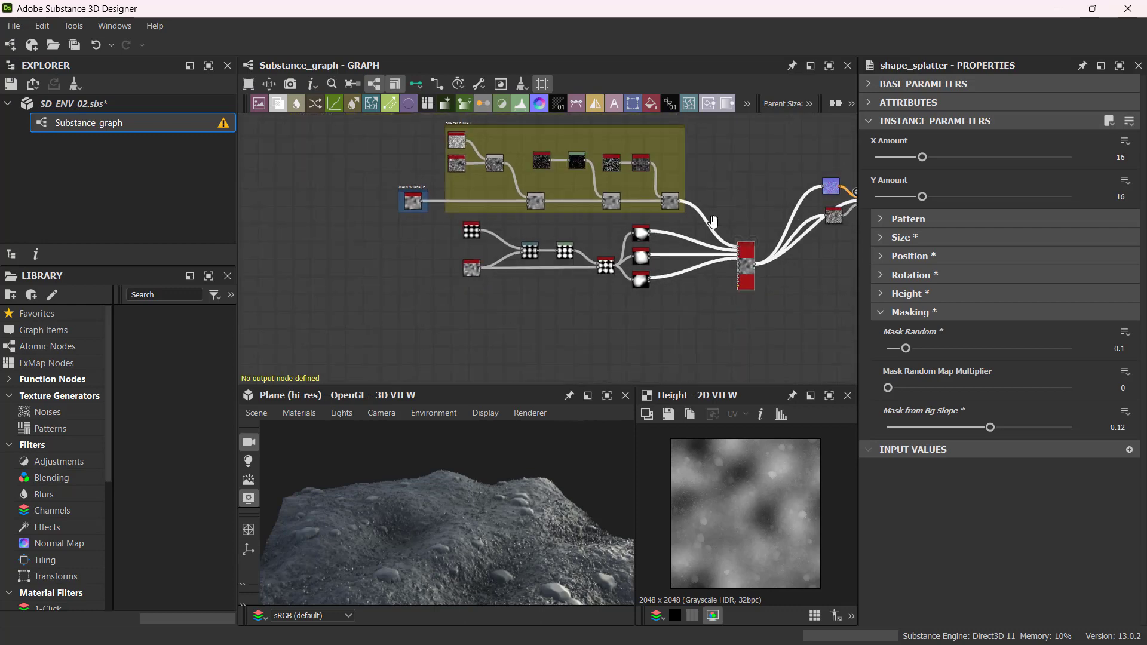
middle_click_drag(711, 223, 545, 233)
left_click_drag(736, 162, 683, 293)
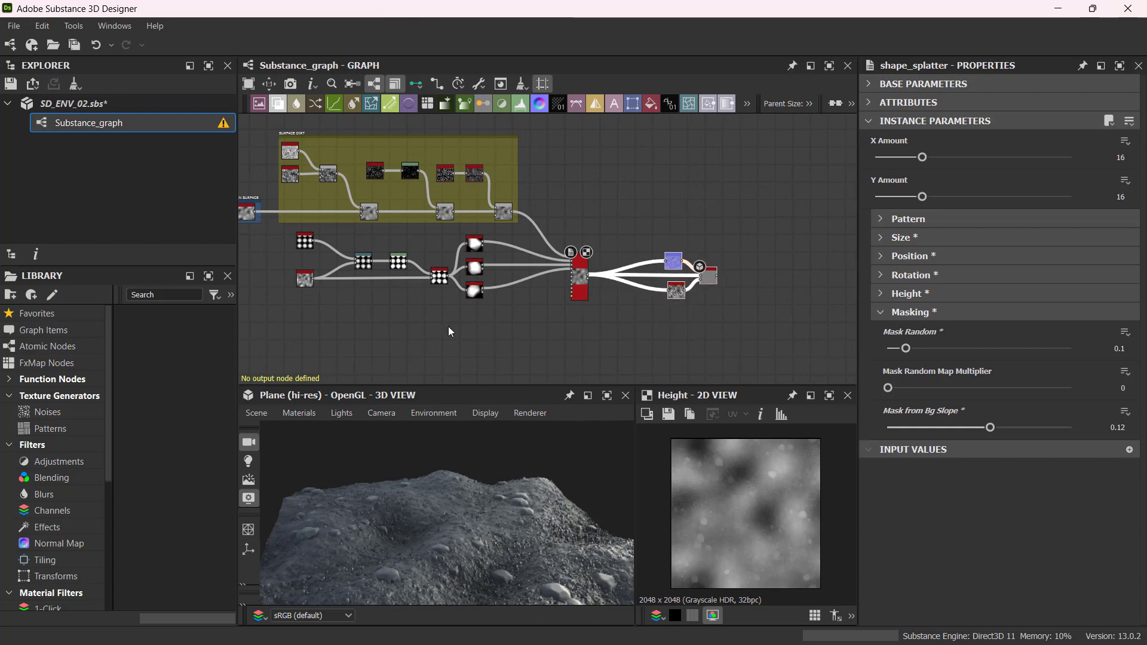
scroll(450, 331, "up", 1)
middle_click_drag(451, 332, 601, 349)
scroll(577, 341, "up", 2)
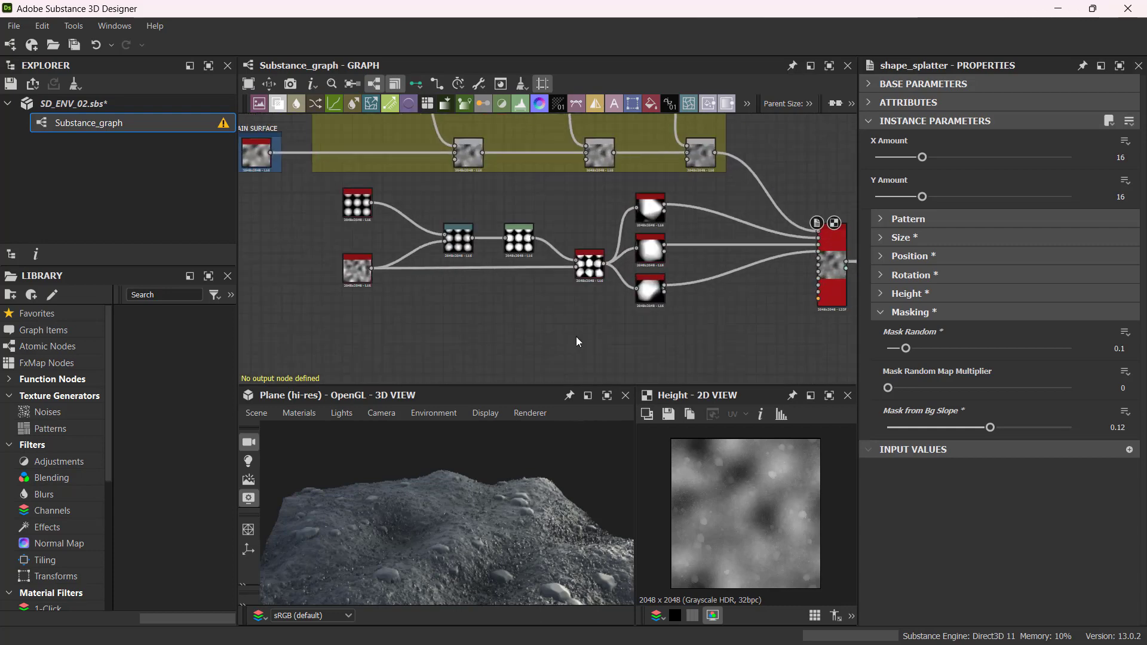
Select the rock-generation nodes and wrap them in a frame titled ROCKS.
left_click_drag(314, 180, 723, 358)
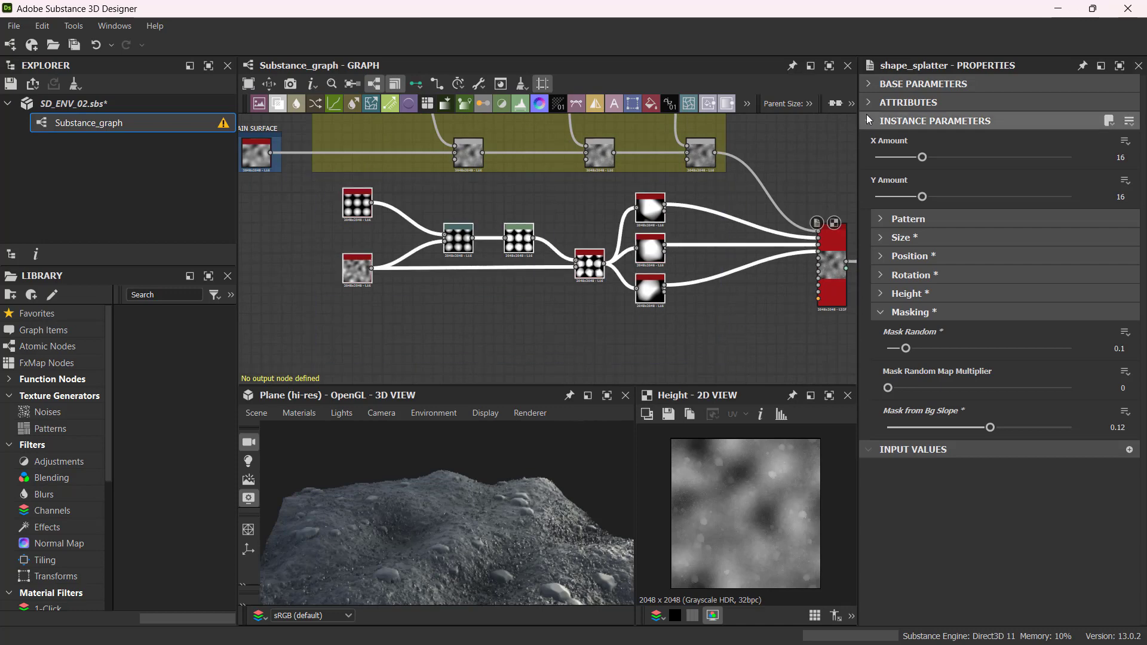
right_click(570, 203)
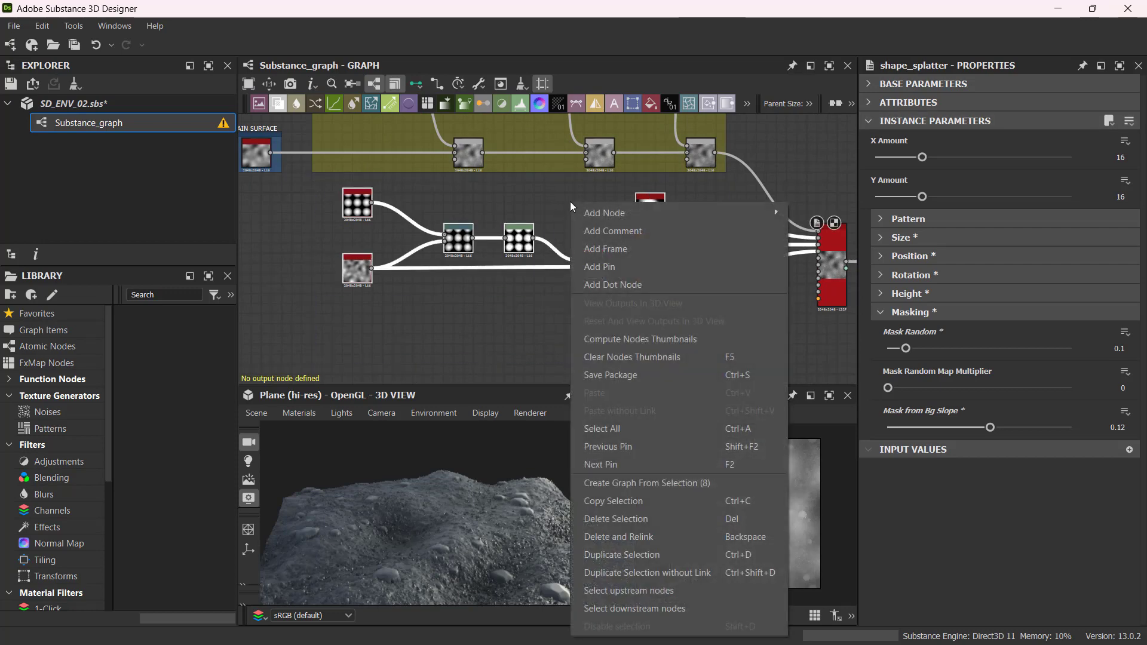
left_click(604, 247)
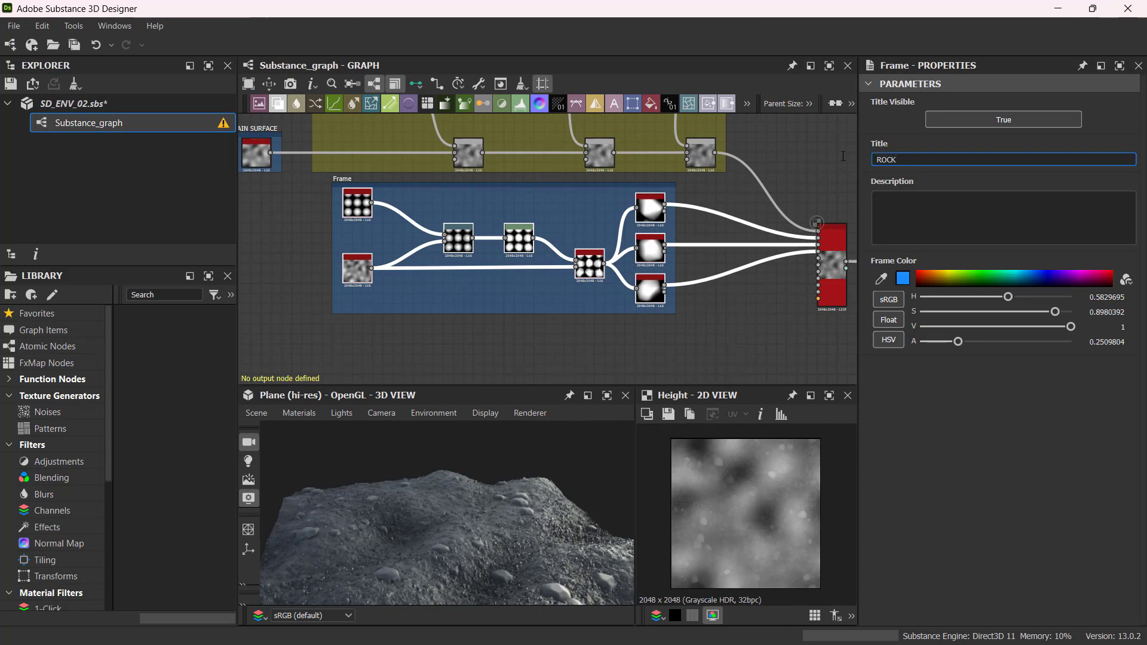
type("ROCKS")
left_click(488, 326)
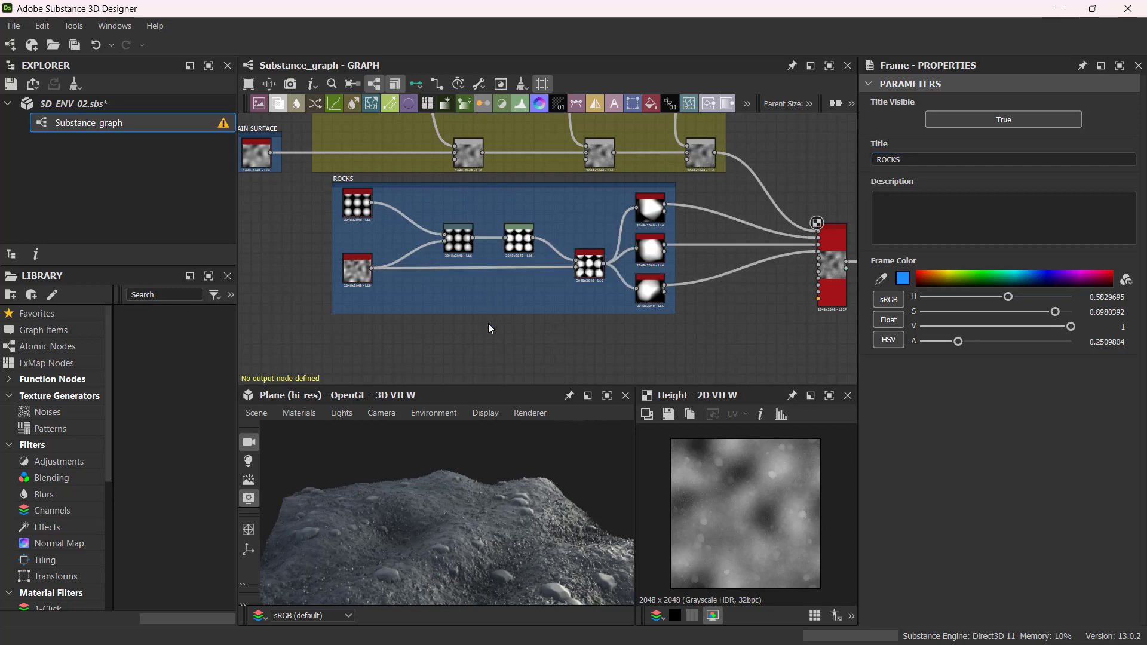
Change the ROCKS frame color to a dark navy blue, #1d223f.
left_click(901, 279)
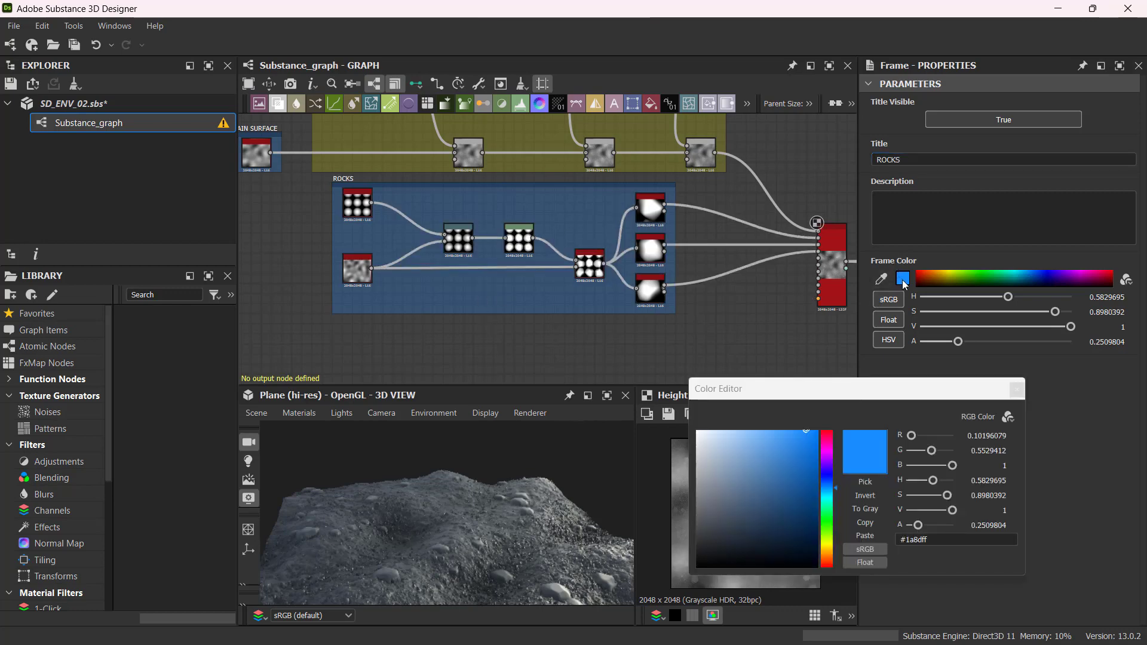
left_click_drag(826, 489, 825, 545)
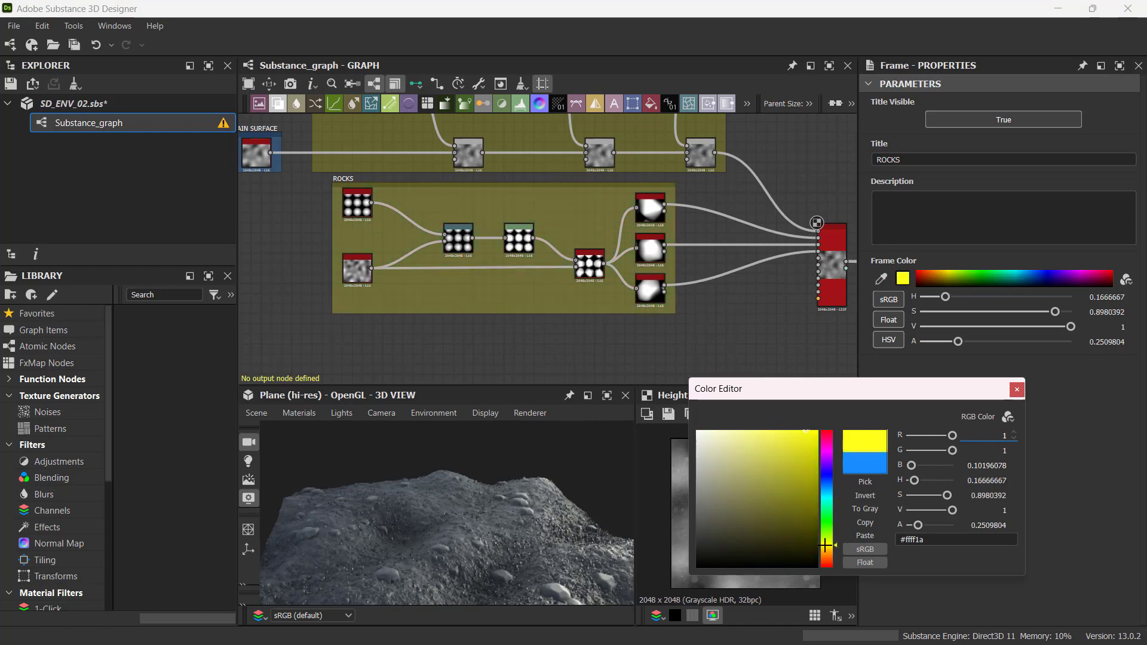
mouse_move(735, 527)
left_mouse_down()
mouse_move(714, 525)
mouse_move(728, 515)
mouse_move(693, 488)
mouse_move(714, 522)
mouse_move(722, 486)
mouse_move(731, 524)
left_mouse_up()
left_click_drag(829, 530, 828, 479)
left_click_drag(732, 523, 762, 534)
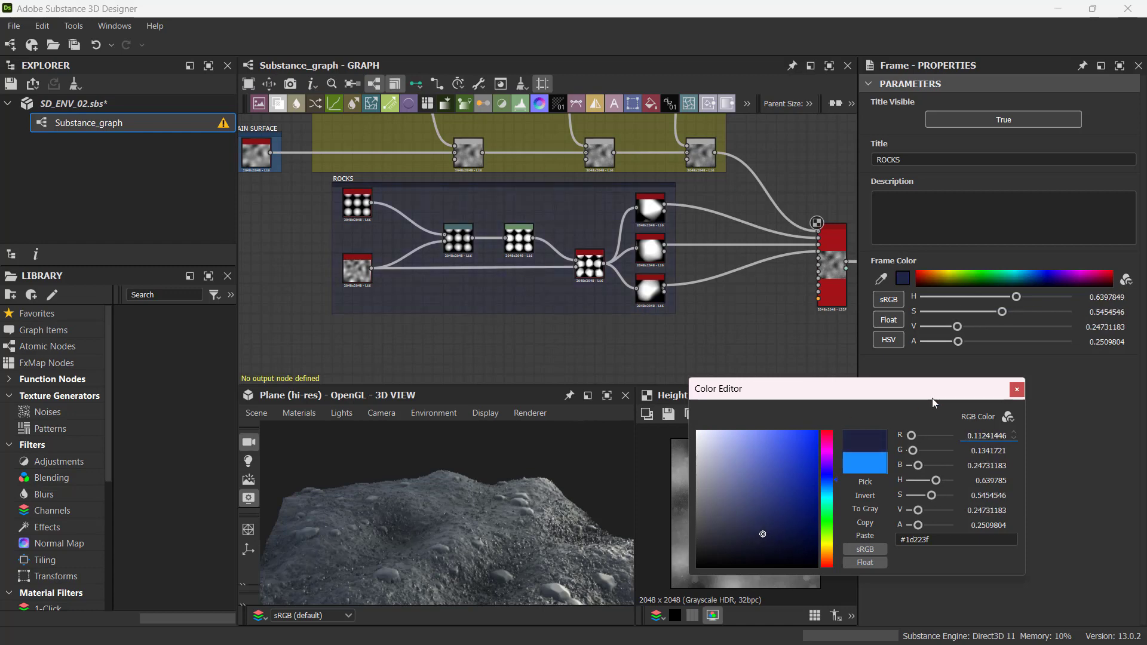
left_click(1017, 390)
Orbit the 3D view to examine the rocks on the terrain.
scroll(507, 310, "down", 4)
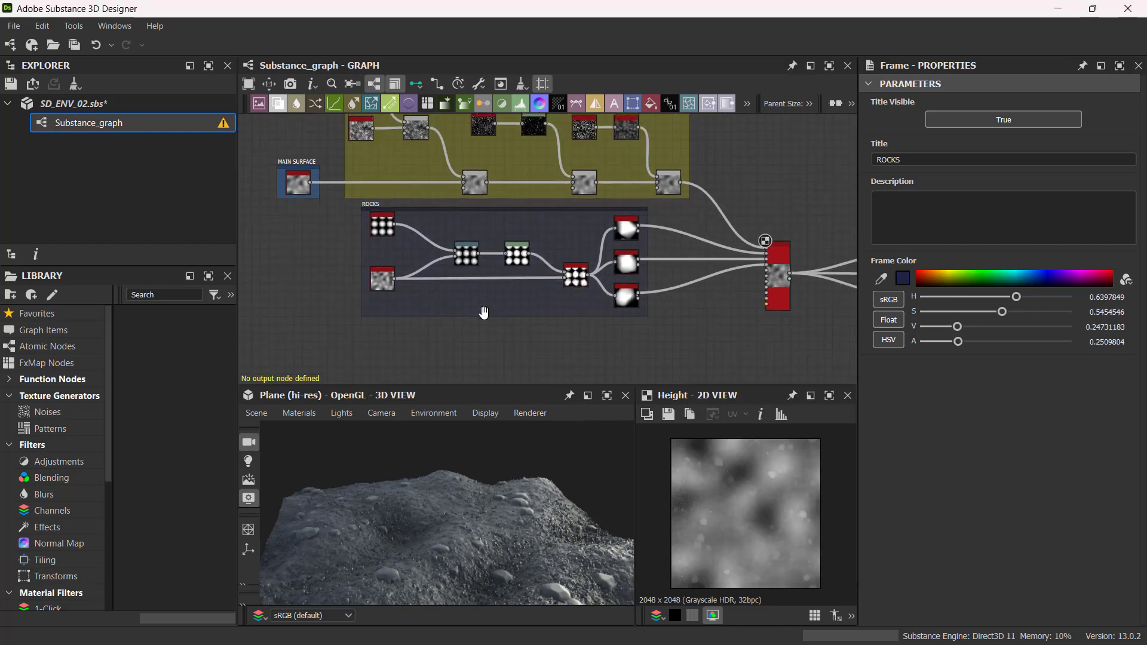
middle_click_drag(507, 332, 540, 290)
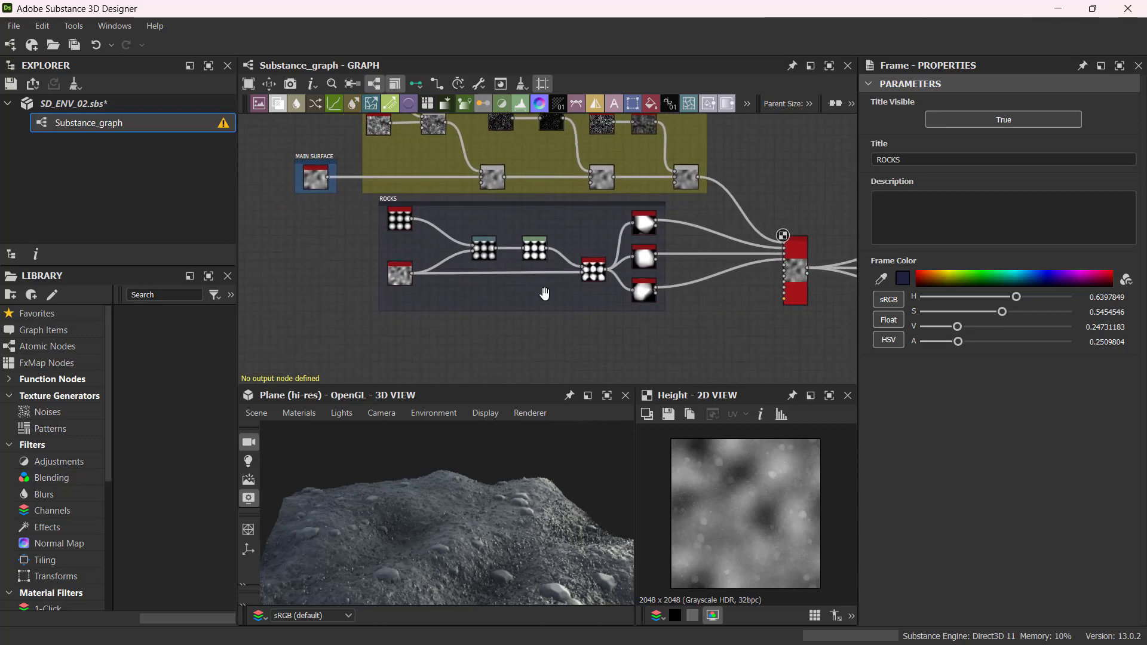
left_click_drag(412, 573, 461, 556)
left_click_drag(466, 503, 478, 540)
left_click_drag(493, 517, 405, 511)
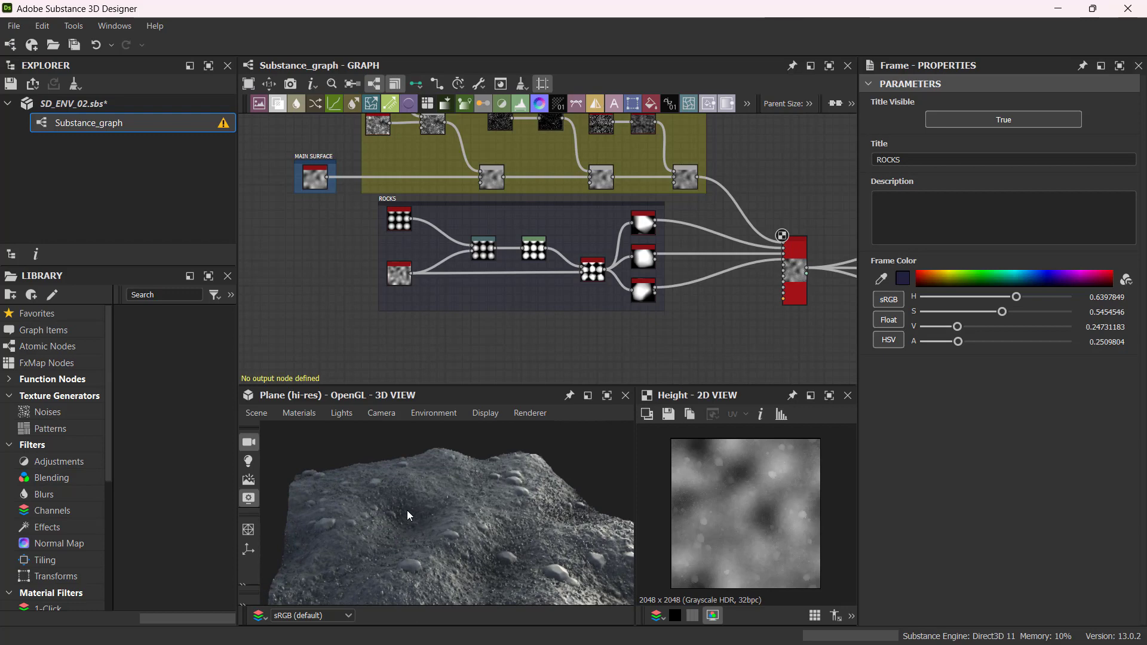